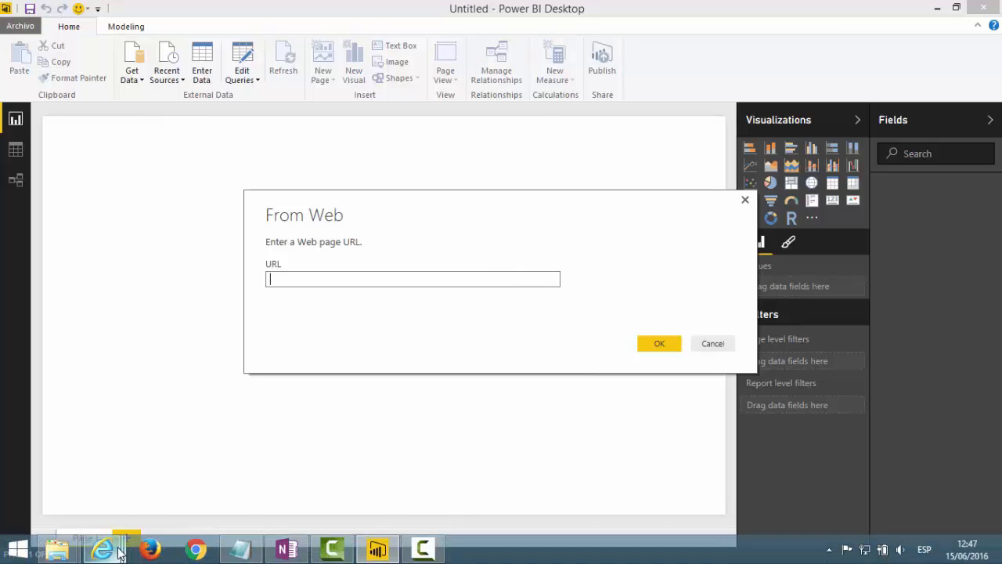
Switch to Internet Explorer and examine the Bankrate table of states ranked on retirement, including its columns and the sources below it
mouse_move(117, 552)
left_click(572, 477)
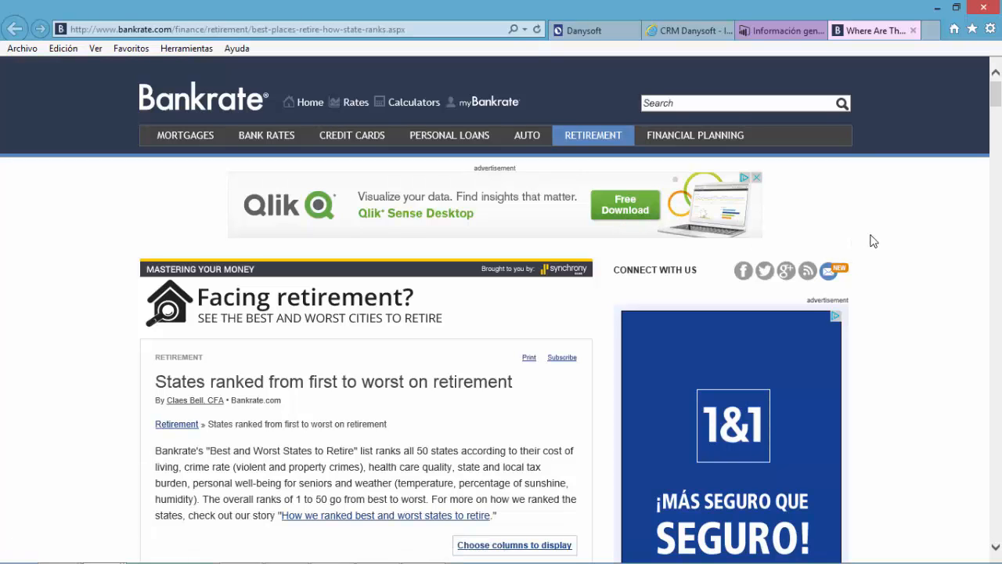
scroll(869, 242, "down", 8)
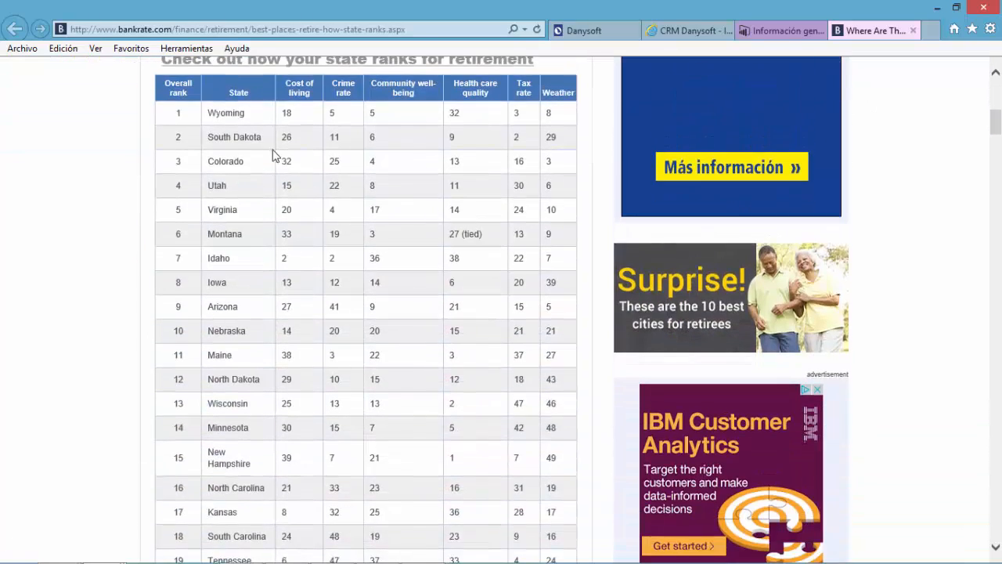
scroll(266, 161, "up", 2)
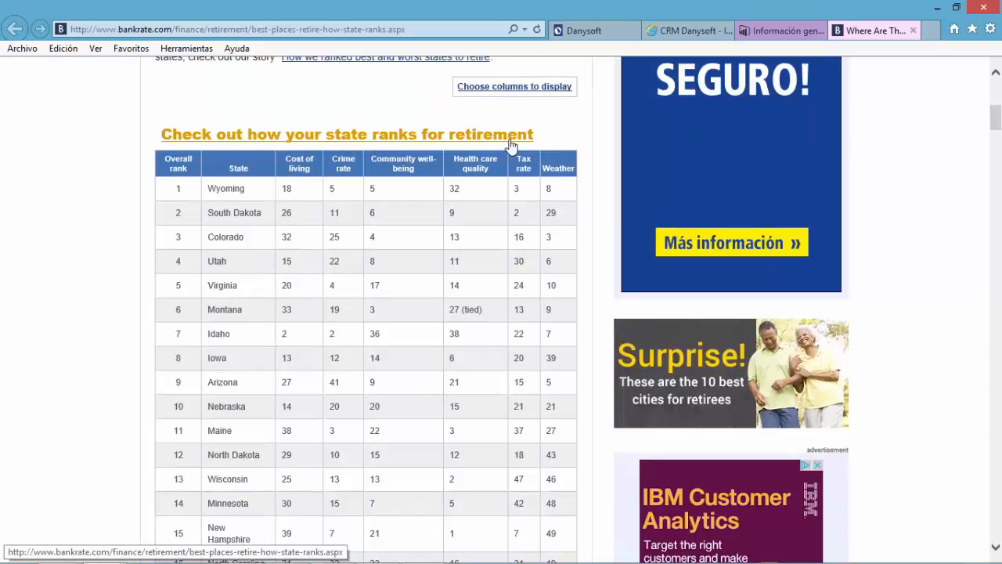
scroll(595, 169, "down", 5)
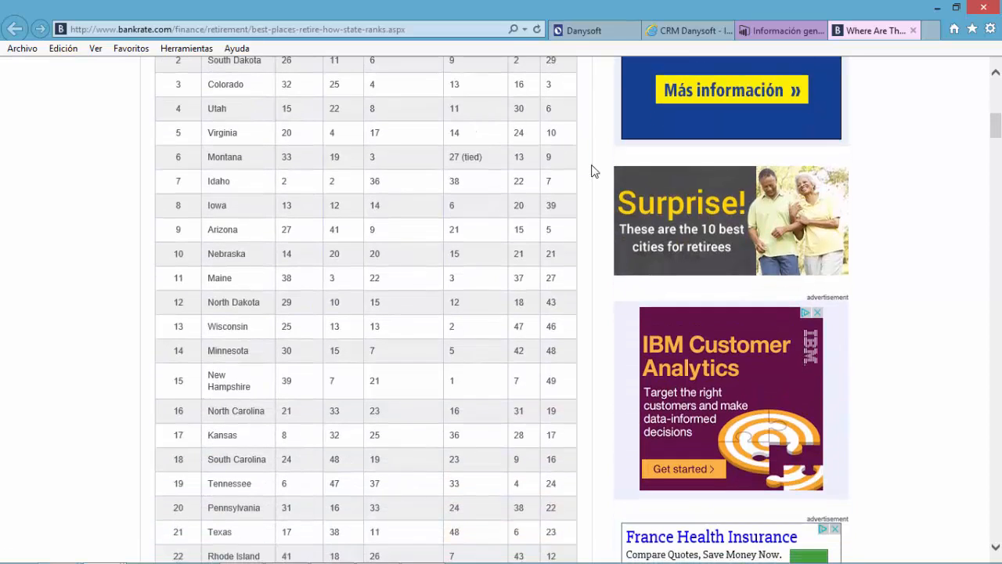
scroll(593, 170, "down", 10)
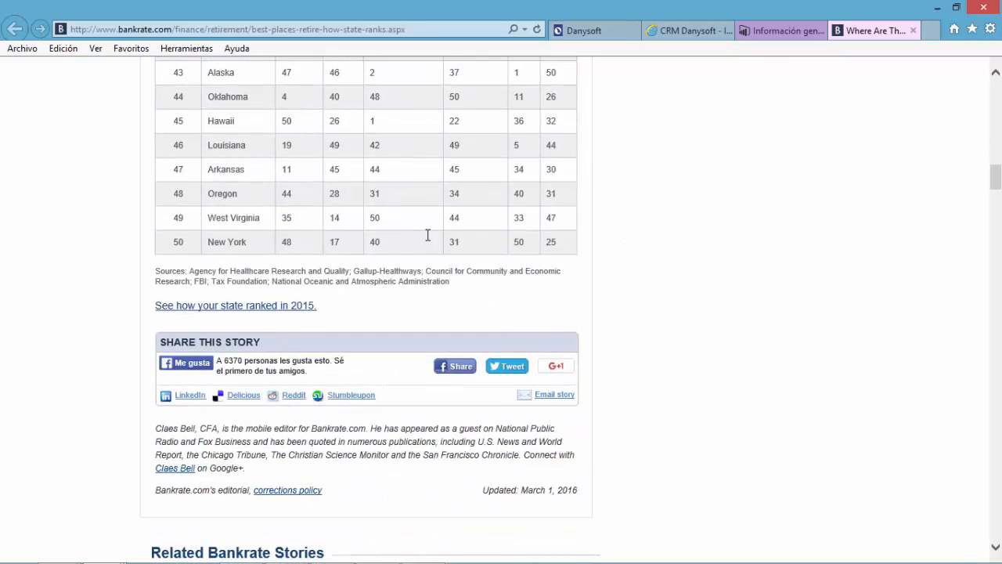
left_click_drag(185, 272, 462, 281)
left_click(462, 283)
scroll(503, 290, "up", 5)
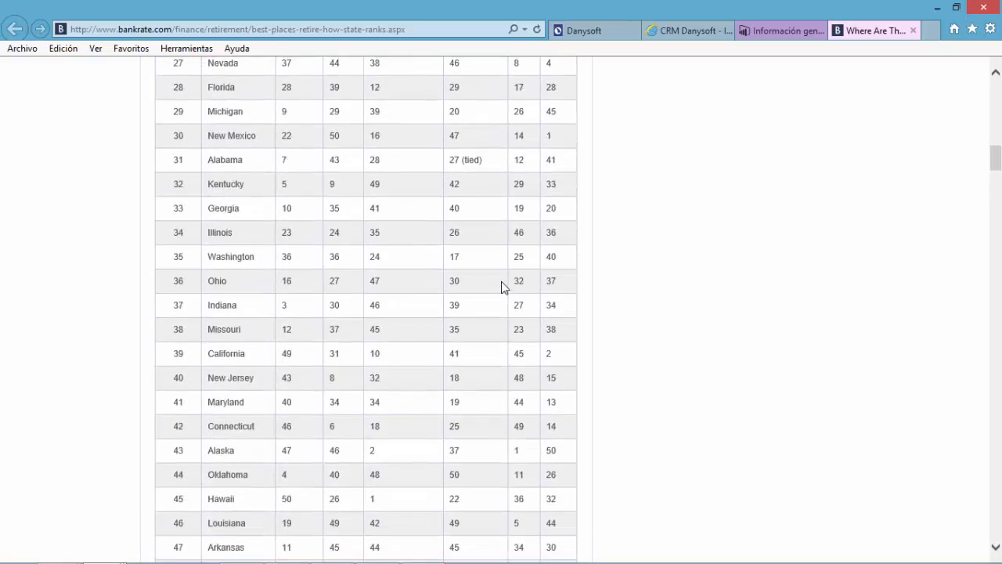
scroll(502, 286, "up", 10)
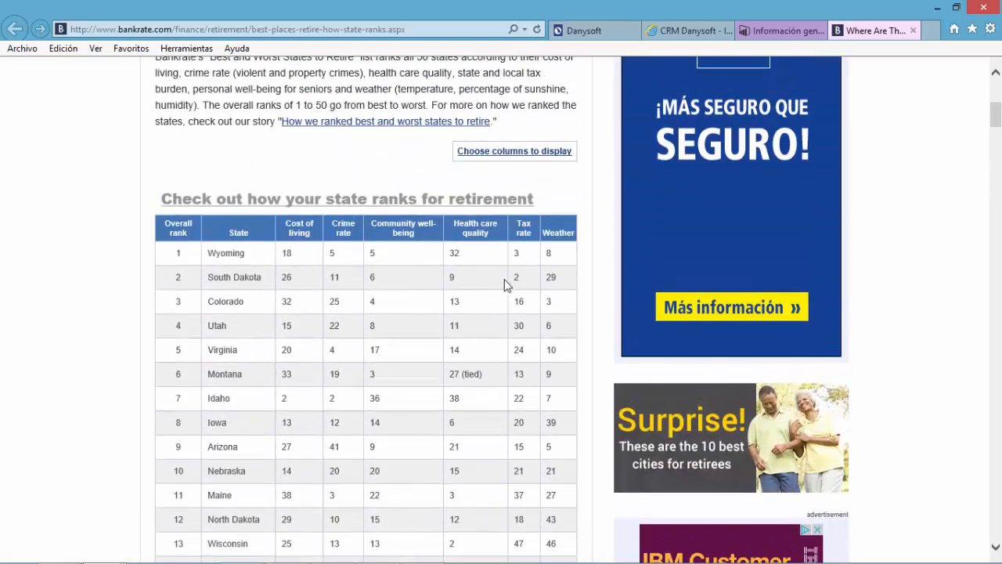
Copy the full web address of the Bankrate state rankings page
left_click(429, 30)
key("ctrl+c")
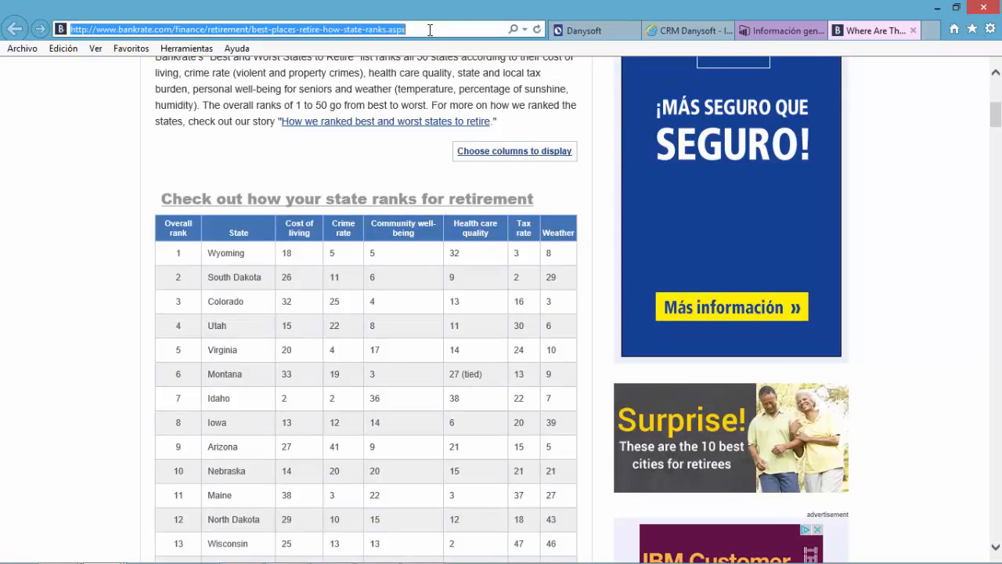
right_click(430, 30)
left_click(468, 77)
left_click(116, 168)
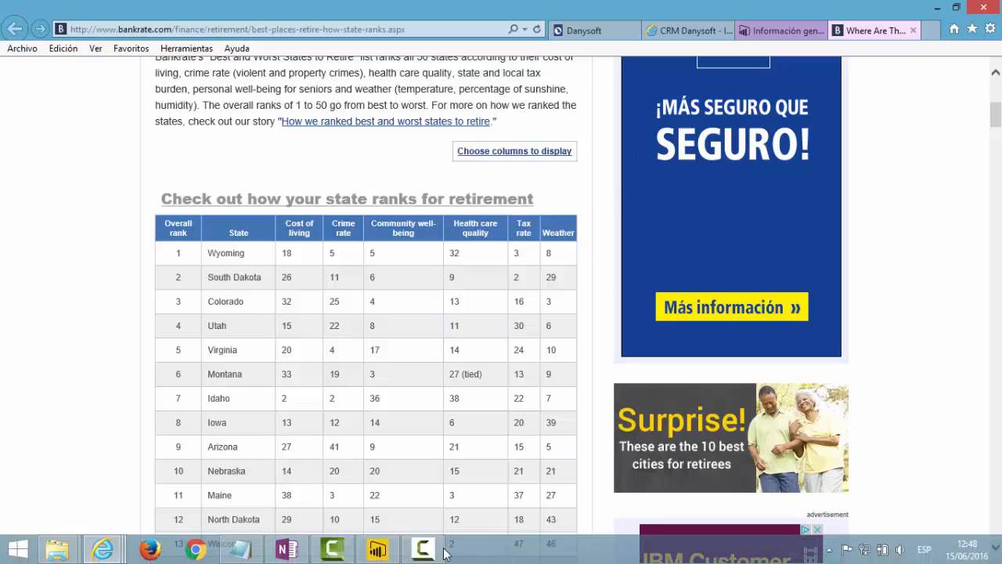
Switch to Power BI Desktop, paste the copied Bankrate address as the web source URL and connect to it
left_click(427, 551)
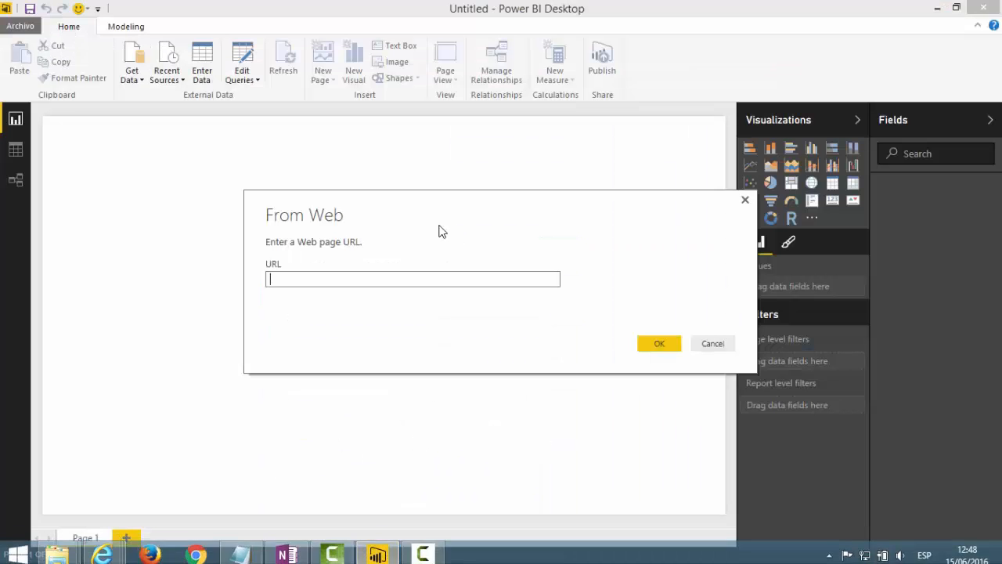
right_click(356, 279)
left_click(393, 345)
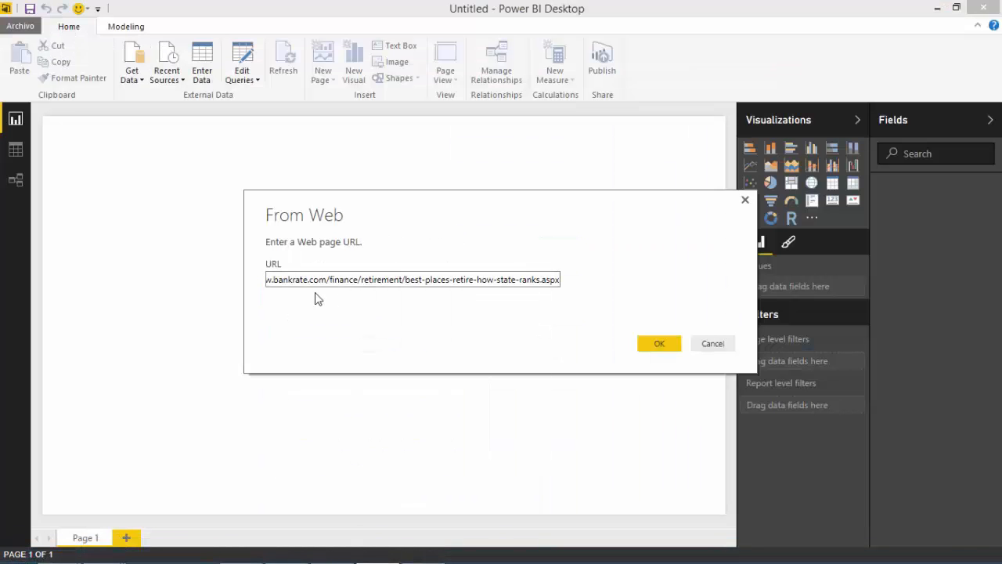
left_click(665, 350)
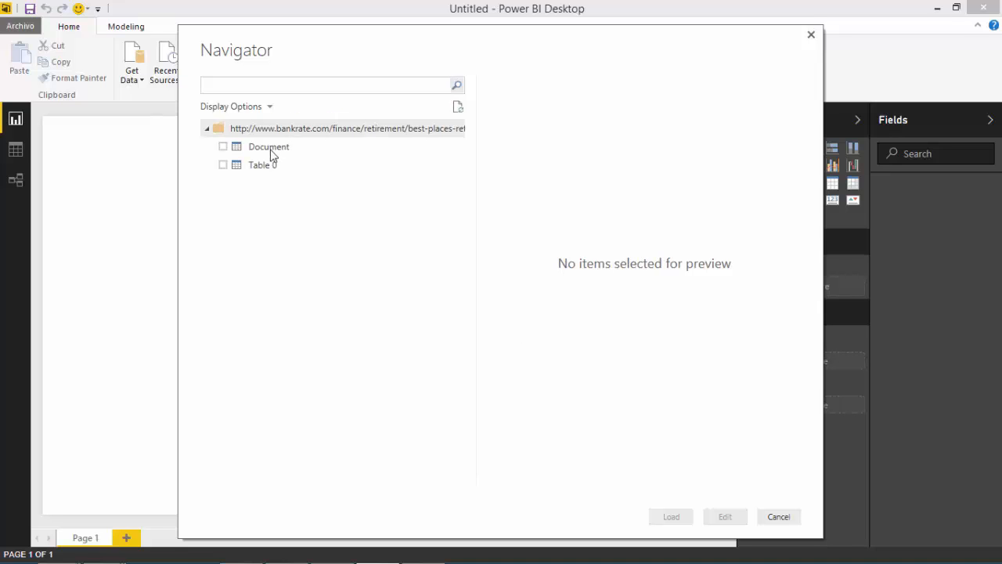
Preview the Document and Table 0 items from the web page, select only Table 0 and open it for editing
left_click(224, 147)
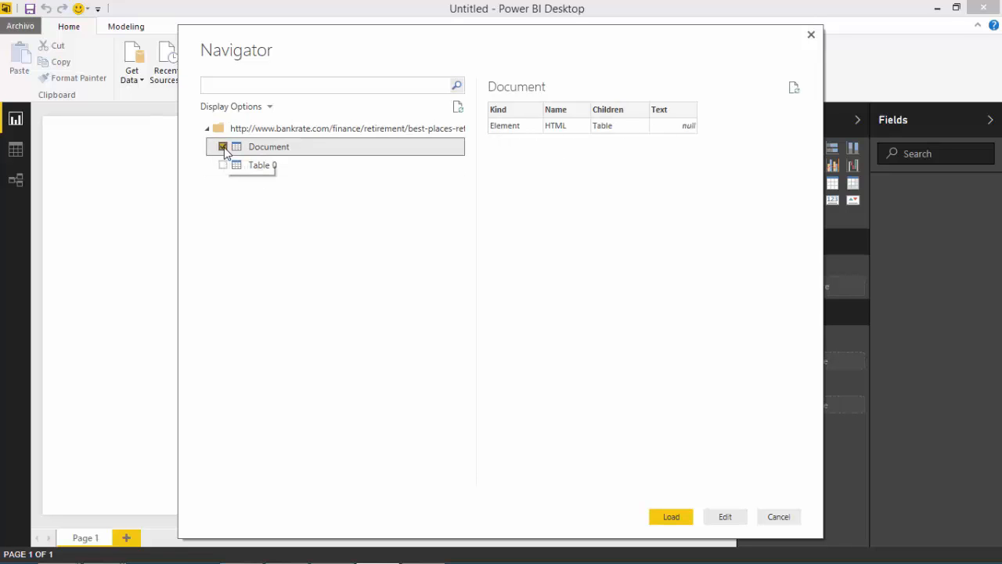
left_click(223, 147)
left_click(223, 166)
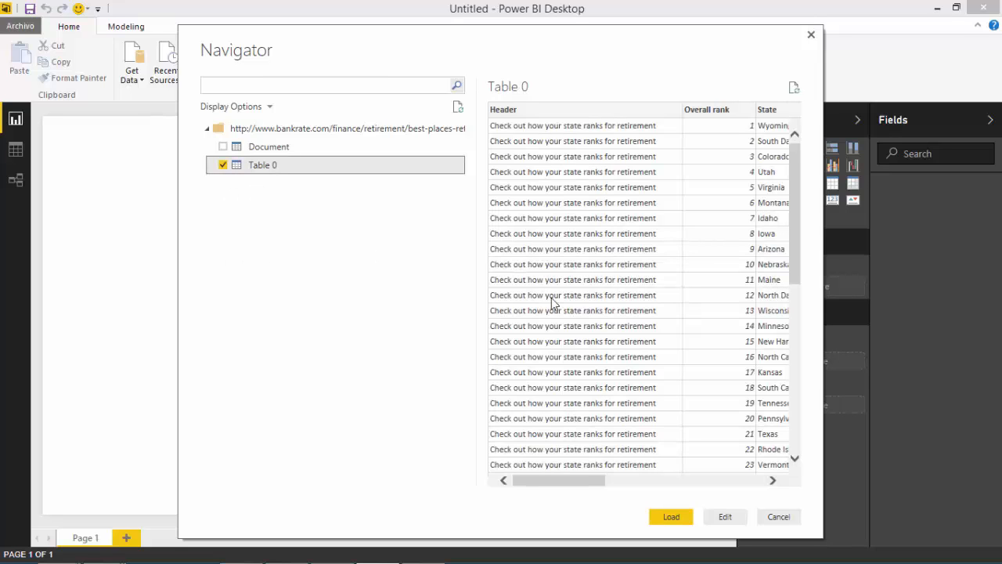
left_click_drag(562, 481, 732, 487)
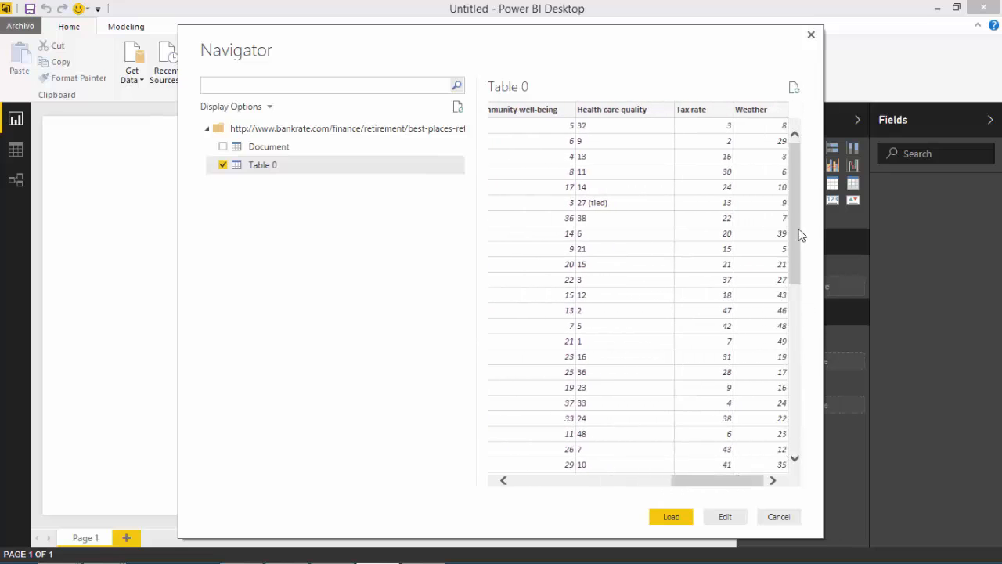
mouse_move(793, 205)
left_mouse_down()
mouse_move(812, 286)
mouse_move(816, 386)
mouse_move(804, 194)
left_mouse_up()
left_click_drag(717, 484, 556, 488)
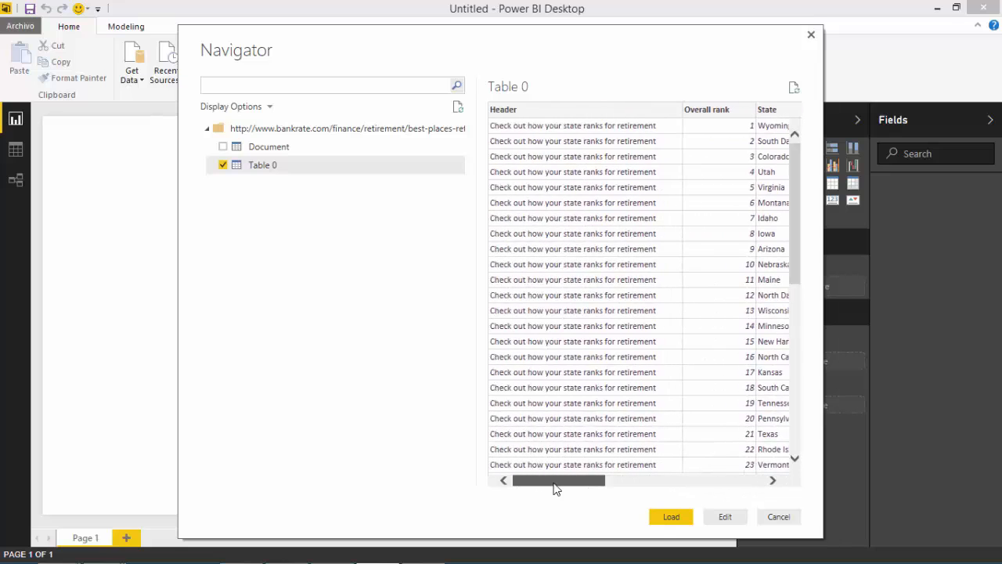
left_click(721, 517)
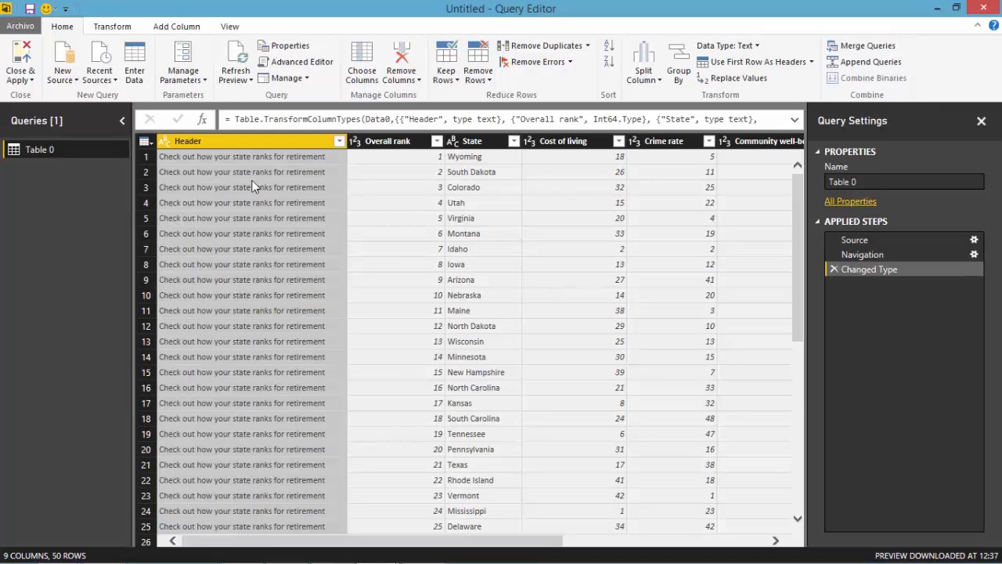
Remove the Header column from the Table 0 query
mouse_move(796, 196)
left_mouse_down()
mouse_move(795, 374)
mouse_move(797, 194)
left_mouse_up()
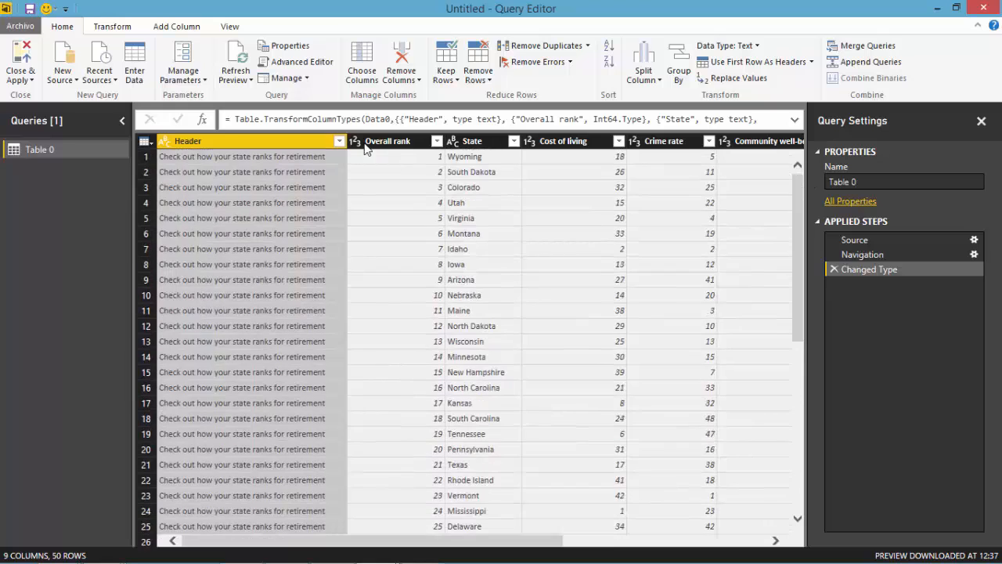
right_click(245, 141)
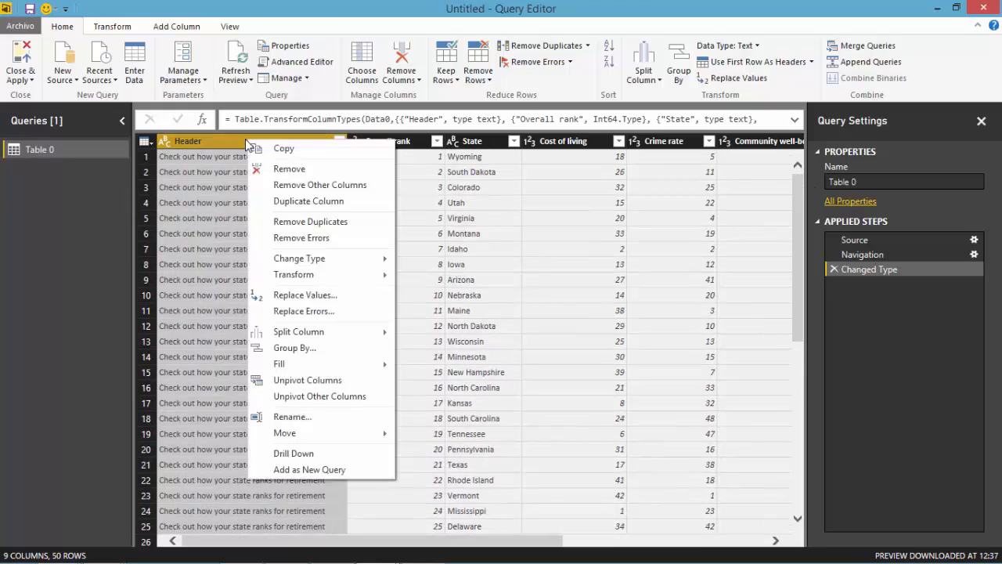
left_click(282, 170)
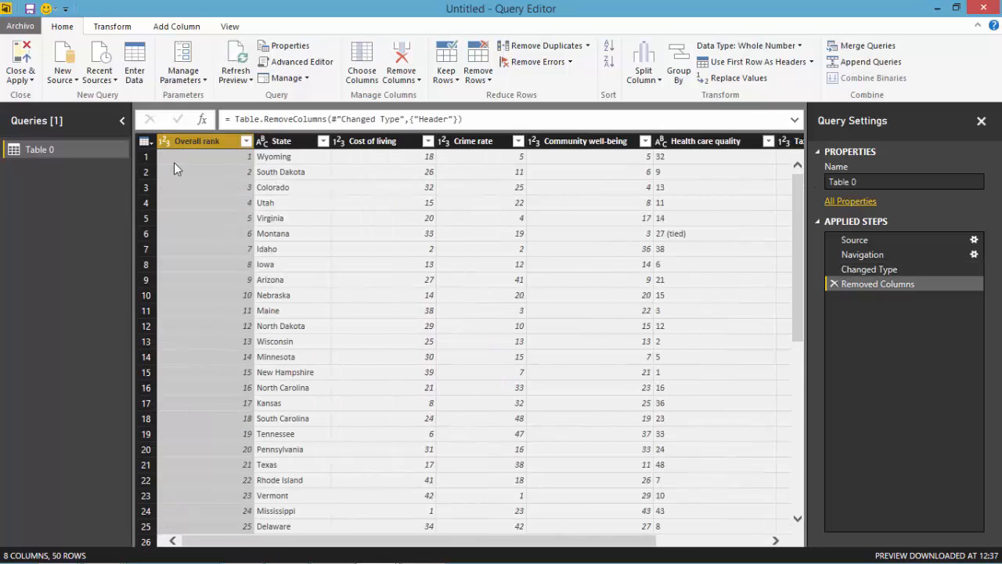
Examine the query's remaining columns from Overall rank to Weather, the formula of the last applied step, and the Tax rate filter options
left_click(217, 167)
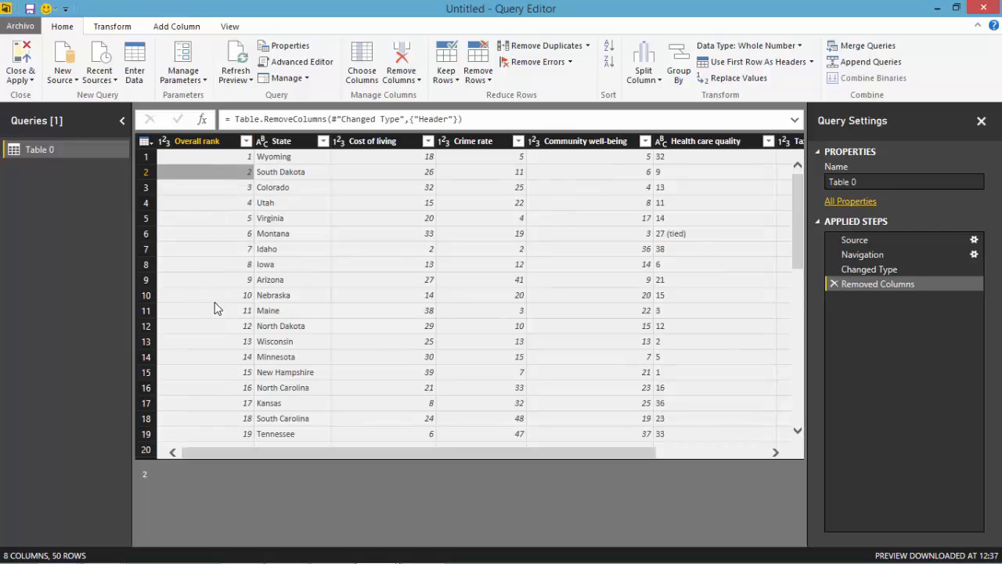
left_click(303, 160)
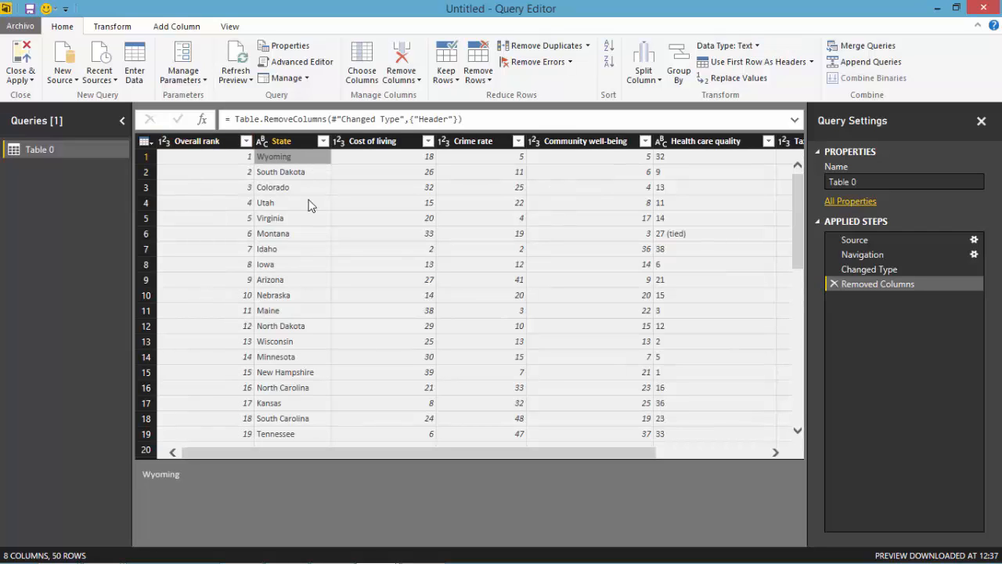
left_click(406, 159)
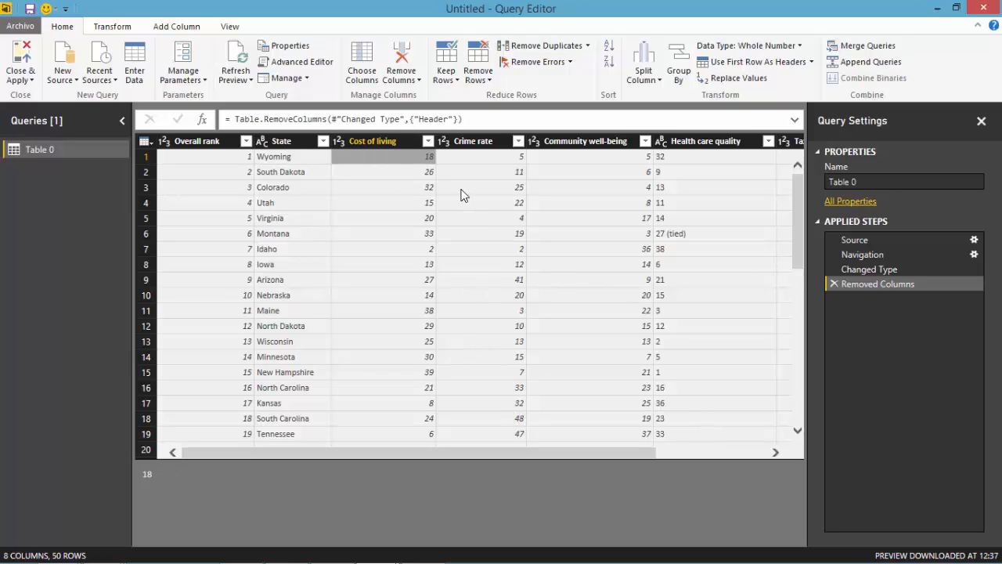
left_click(623, 160)
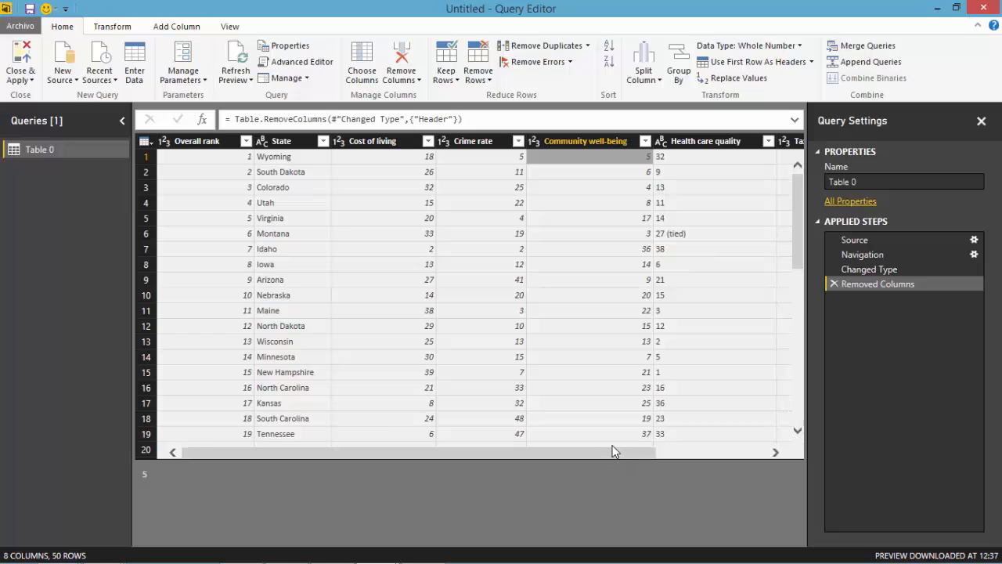
left_click(794, 122)
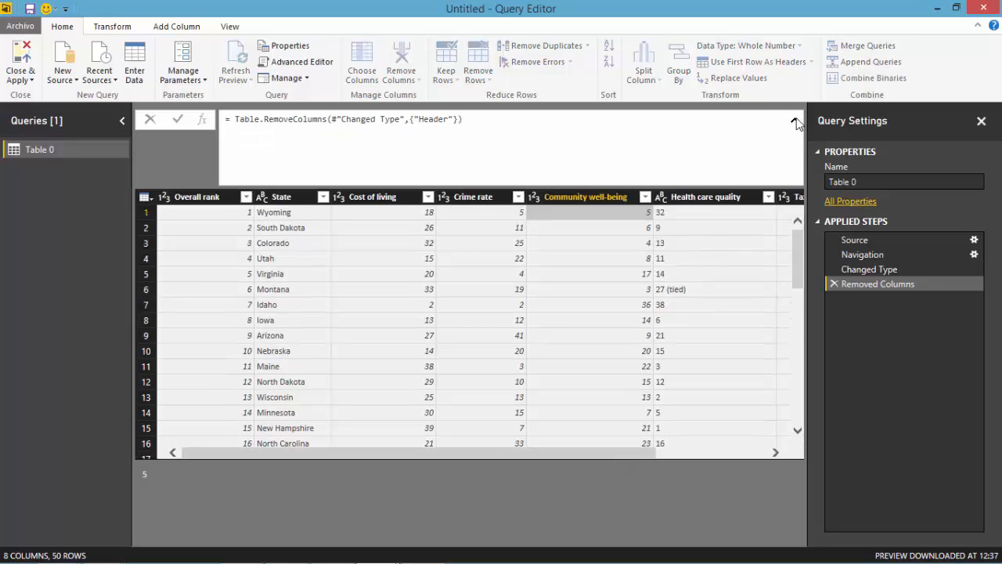
left_click(794, 121)
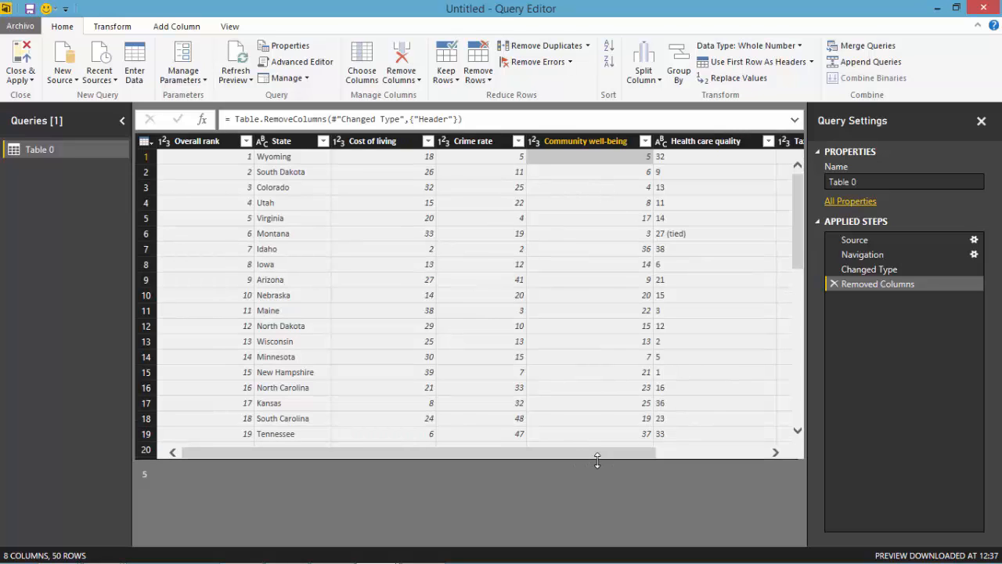
left_click_drag(591, 458, 718, 452)
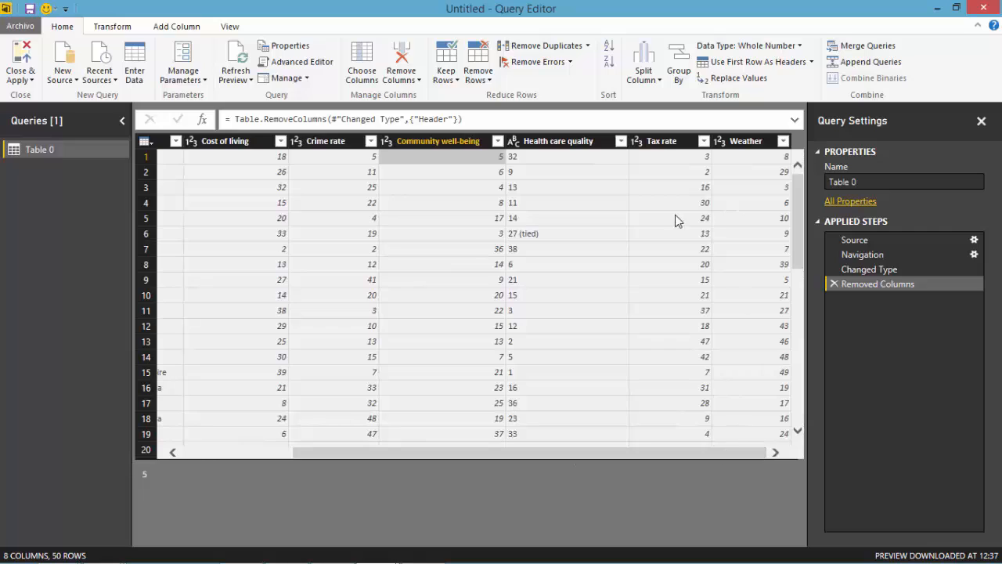
left_click(757, 175)
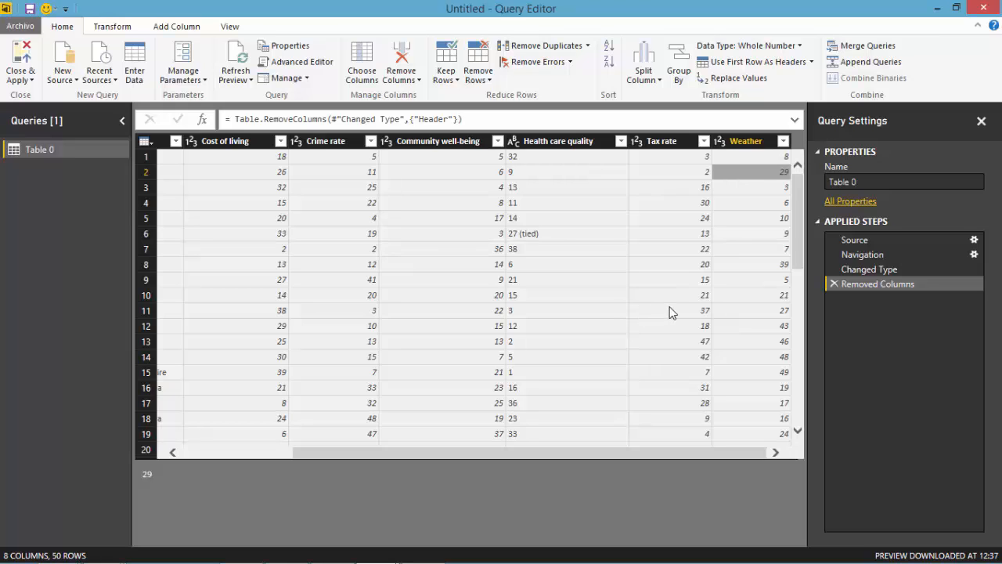
scroll(687, 280, "down", 3)
scroll(688, 280, "up", 3)
left_click(686, 161)
left_click(703, 142)
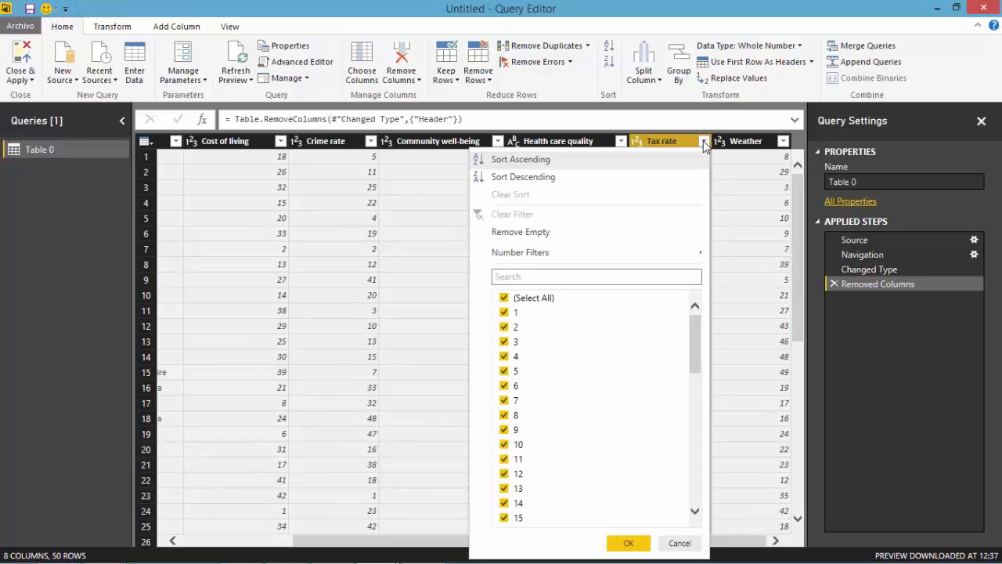
left_click(703, 143)
left_click(681, 248)
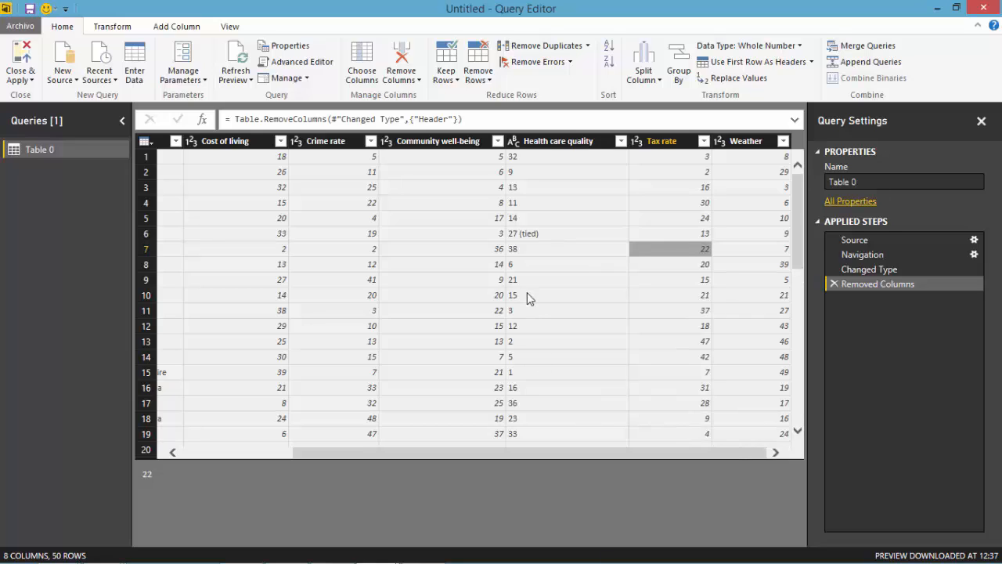
Apply the query changes and close the Query Editor to load Table 0 into the report
left_click(30, 78)
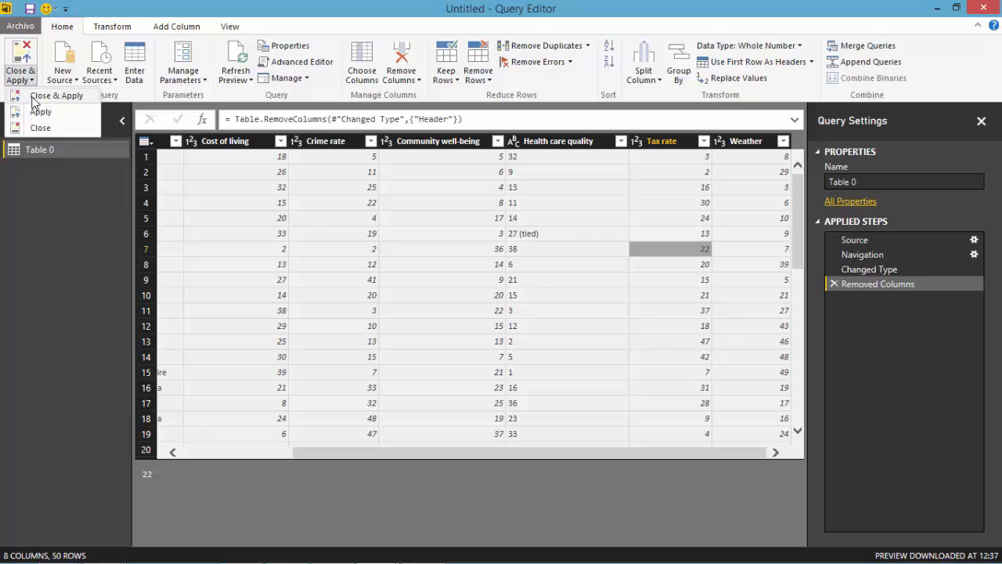
left_click(32, 97)
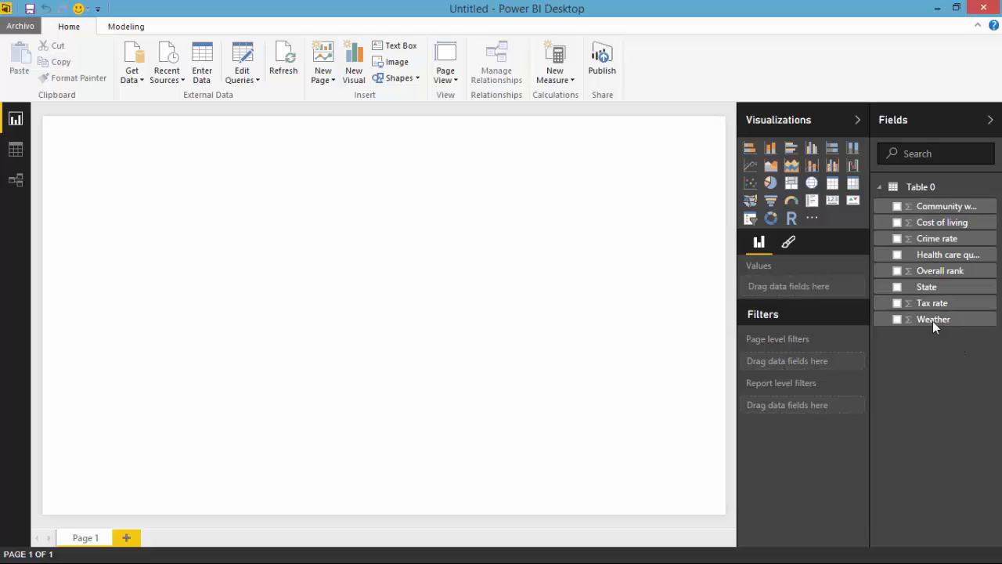
Create a map visual on the report page with State as location and Cost of living as bubble size
left_click_drag(933, 322, 867, 323)
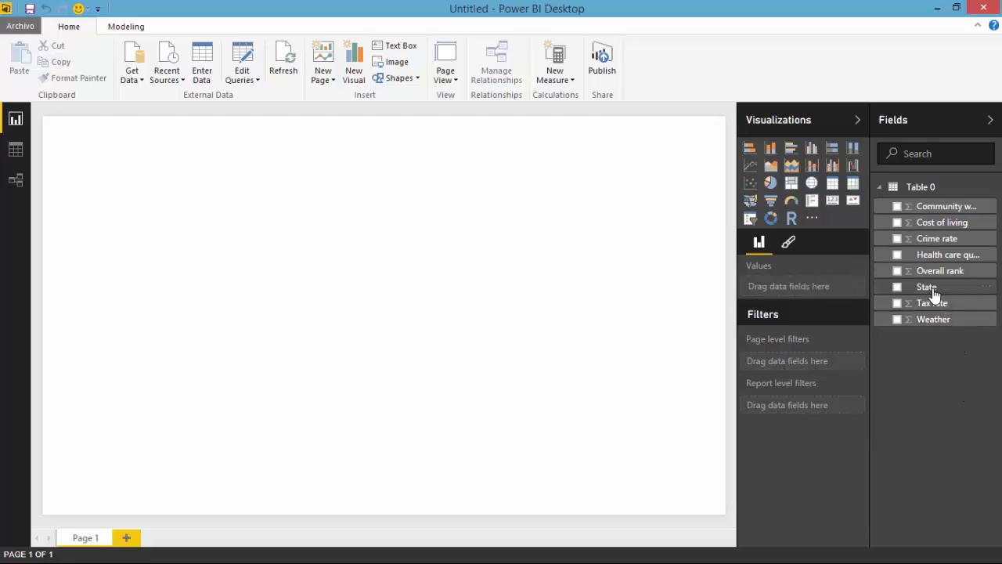
left_click(897, 288)
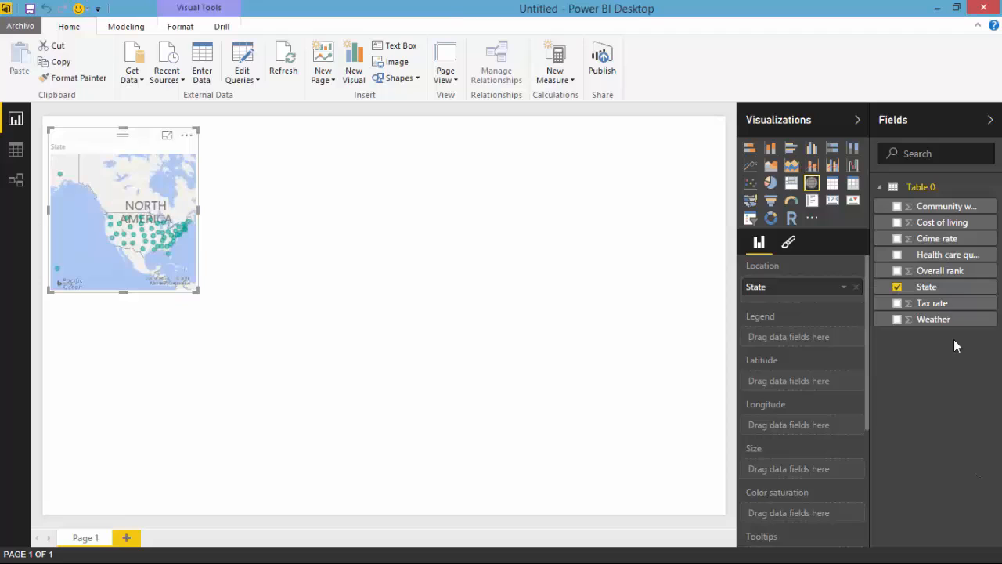
left_click(897, 223)
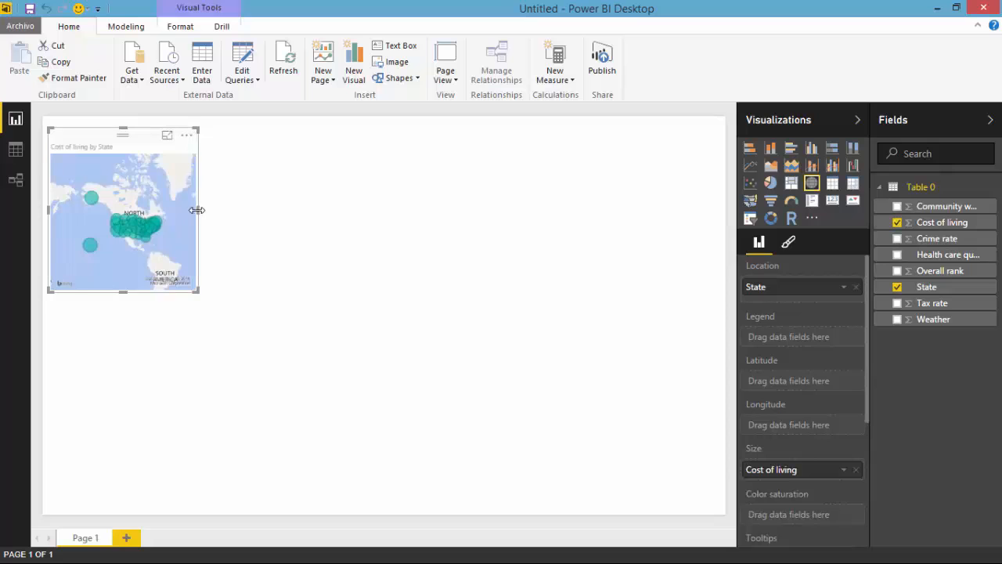
Enlarge the cost of living map to about a third of the page width and check the state bubbles' details
left_click_drag(198, 210, 317, 231)
left_click_drag(182, 292, 182, 368)
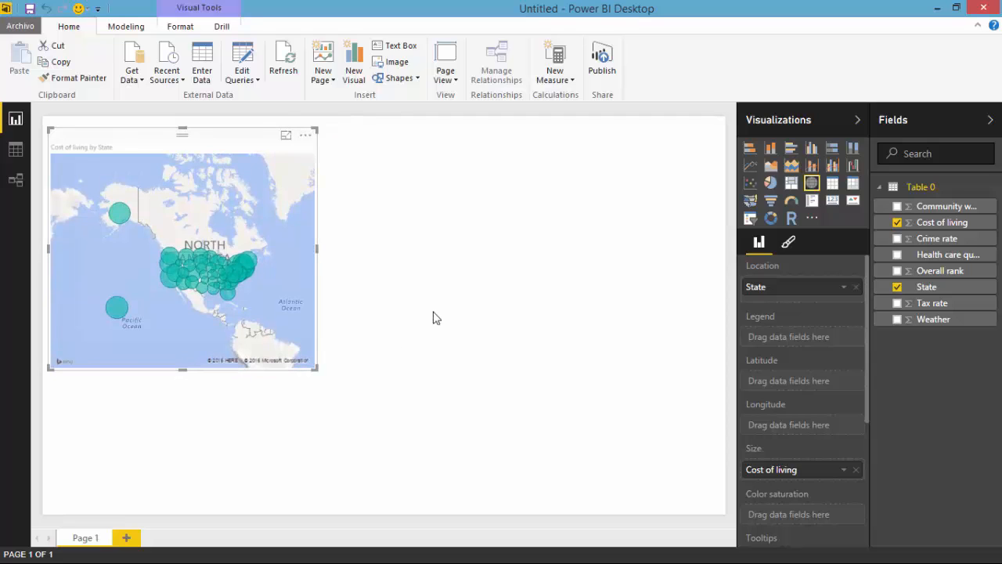
mouse_move(201, 295)
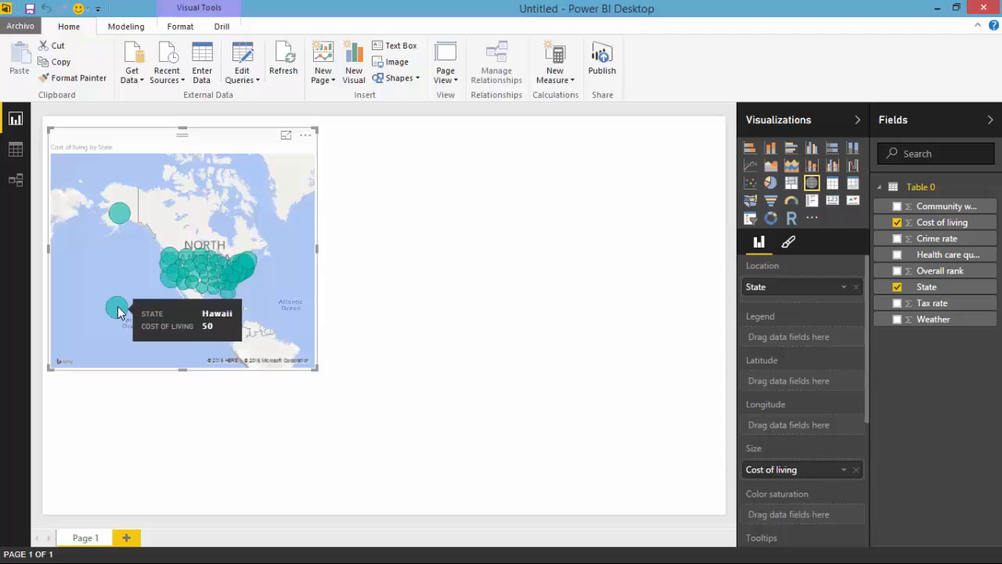
mouse_move(120, 225)
mouse_move(171, 261)
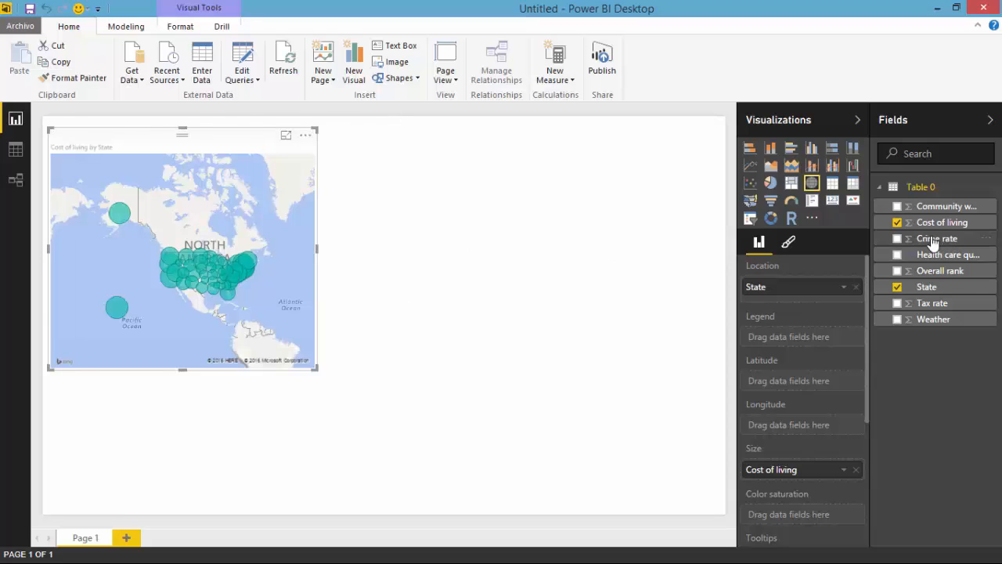
Create a separate clustered column chart of Cost of living and Tax rate, place it beside the map and enlarge it
left_click(389, 242)
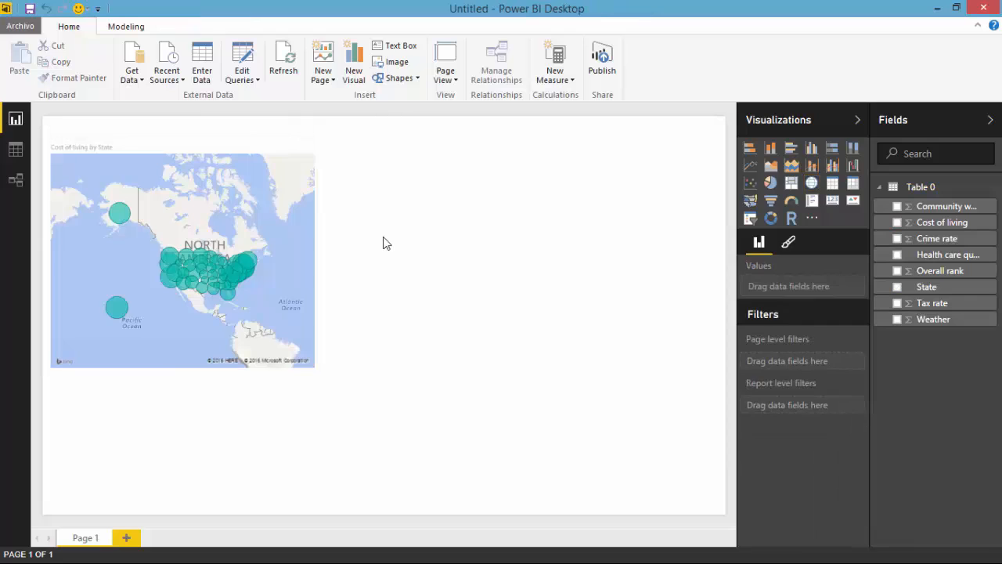
left_click(898, 223)
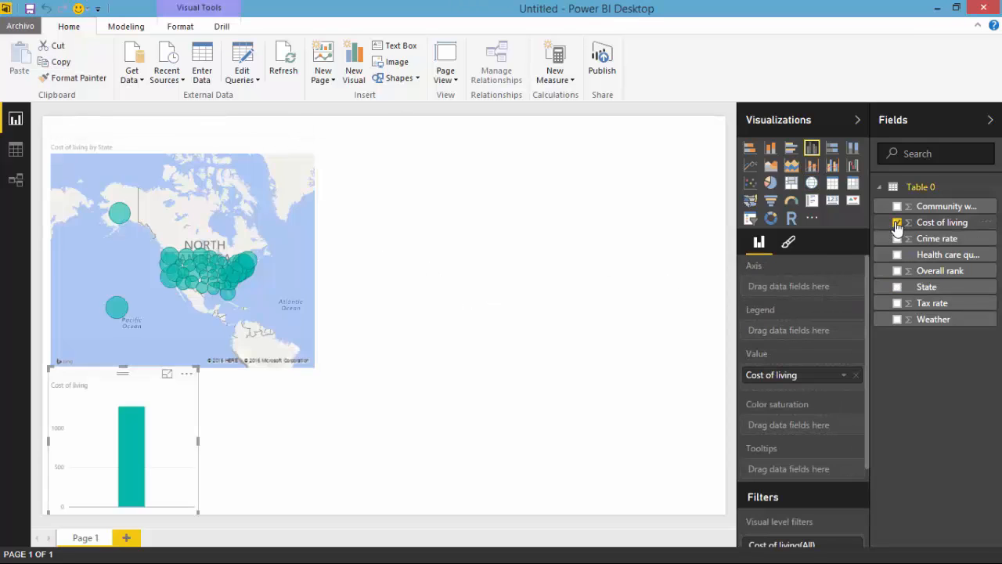
left_click(898, 305)
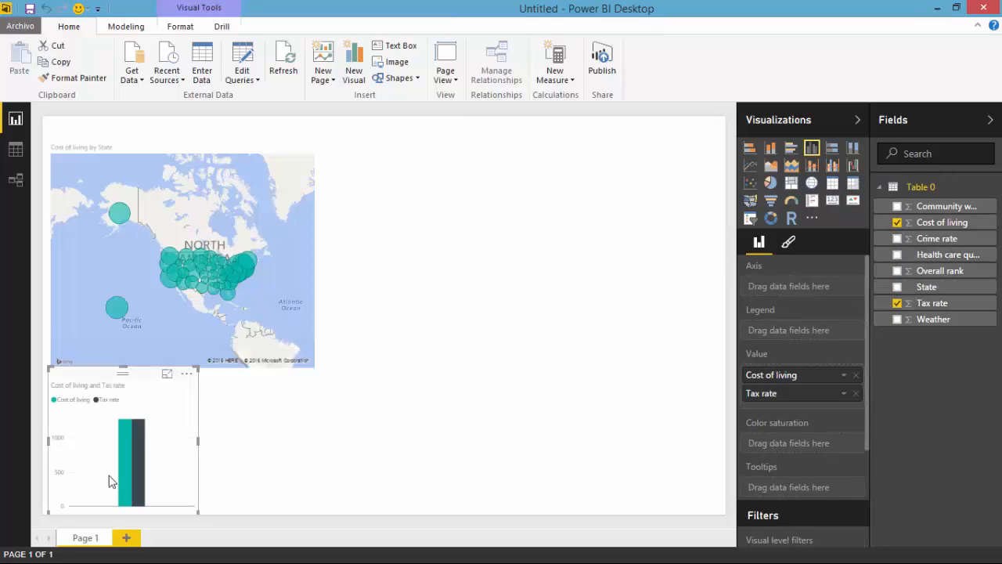
left_click_drag(455, 384, 432, 237)
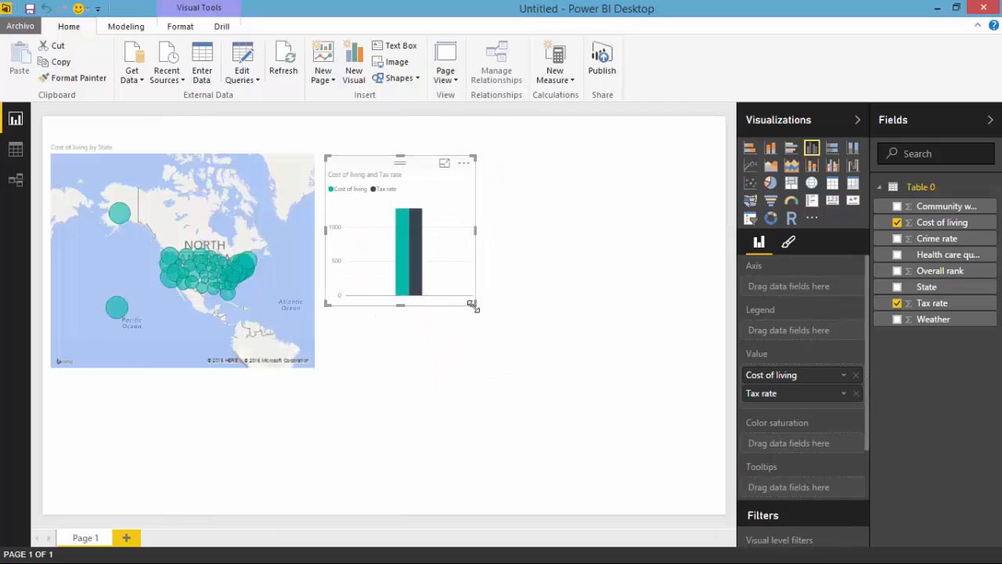
left_click_drag(473, 303, 530, 374)
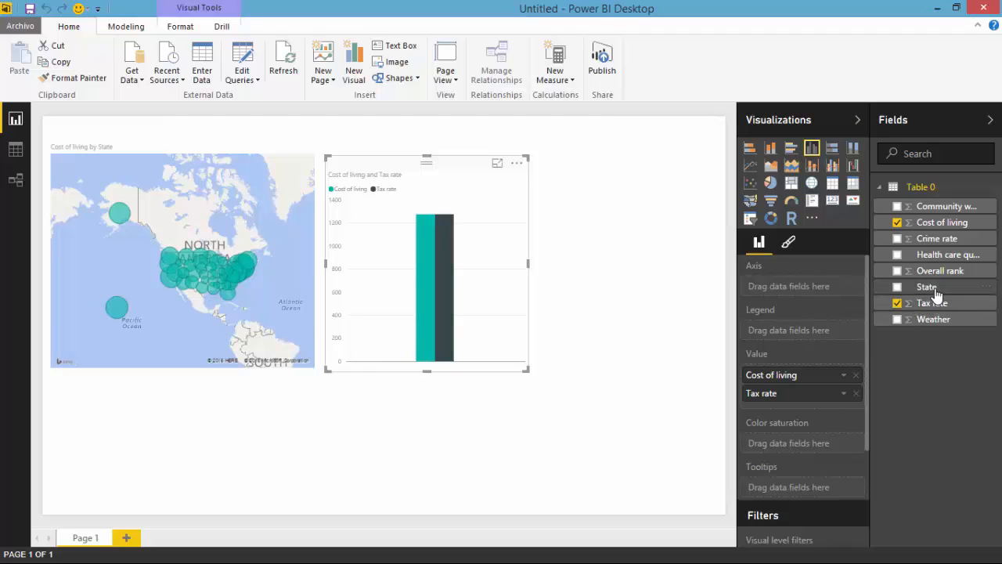
Set State as the column chart's axis and widen the chart to nearly fill the space beside the map
left_click_drag(935, 290, 804, 285)
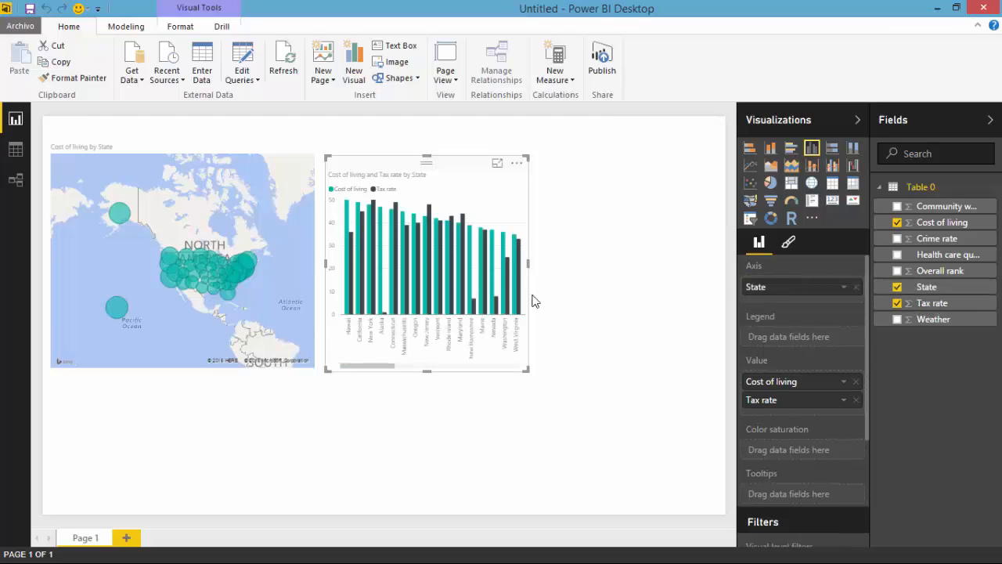
left_click_drag(532, 263, 663, 271)
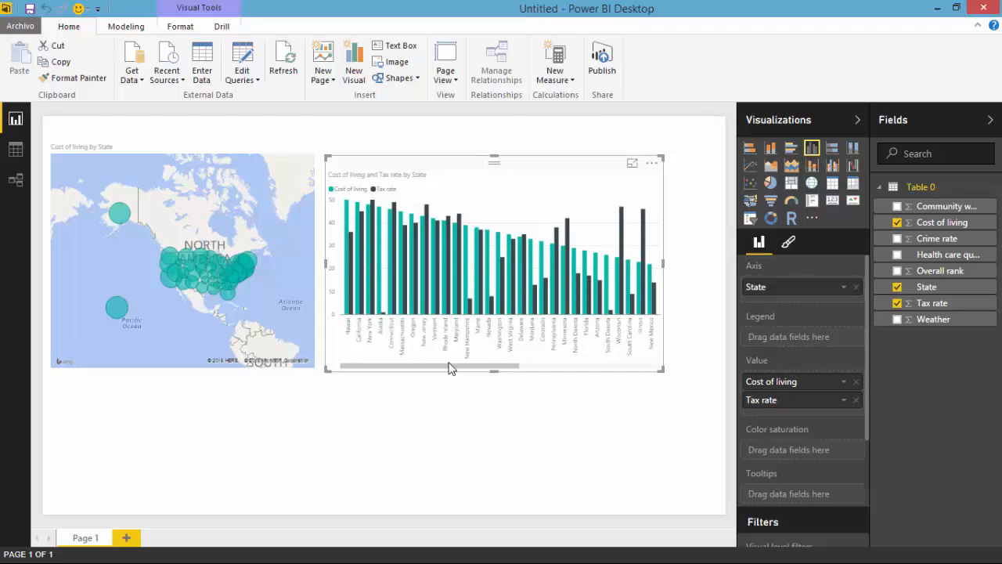
mouse_move(448, 368)
left_mouse_down()
mouse_move(501, 359)
mouse_move(452, 367)
mouse_move(653, 380)
mouse_move(447, 376)
left_mouse_up()
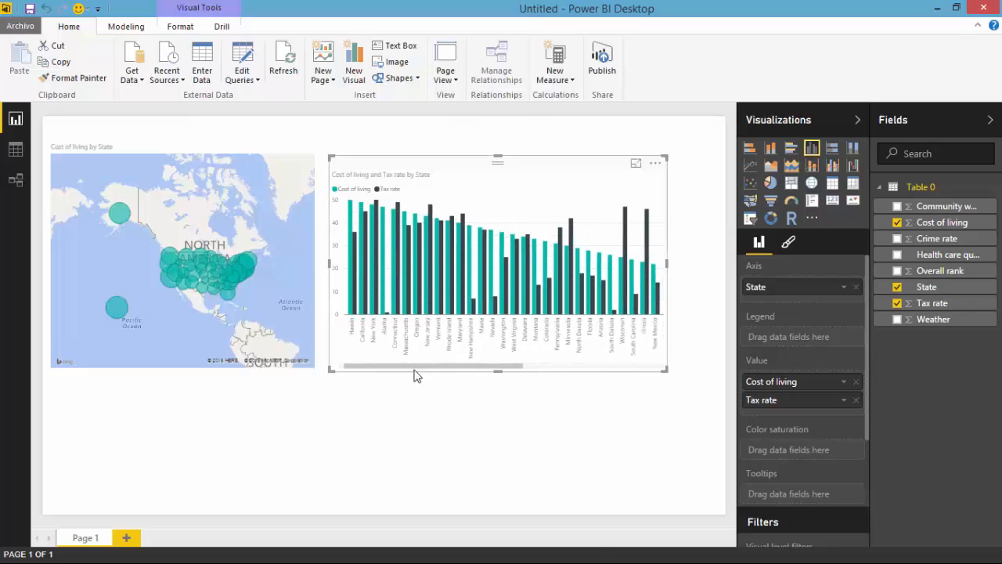
left_click(453, 410)
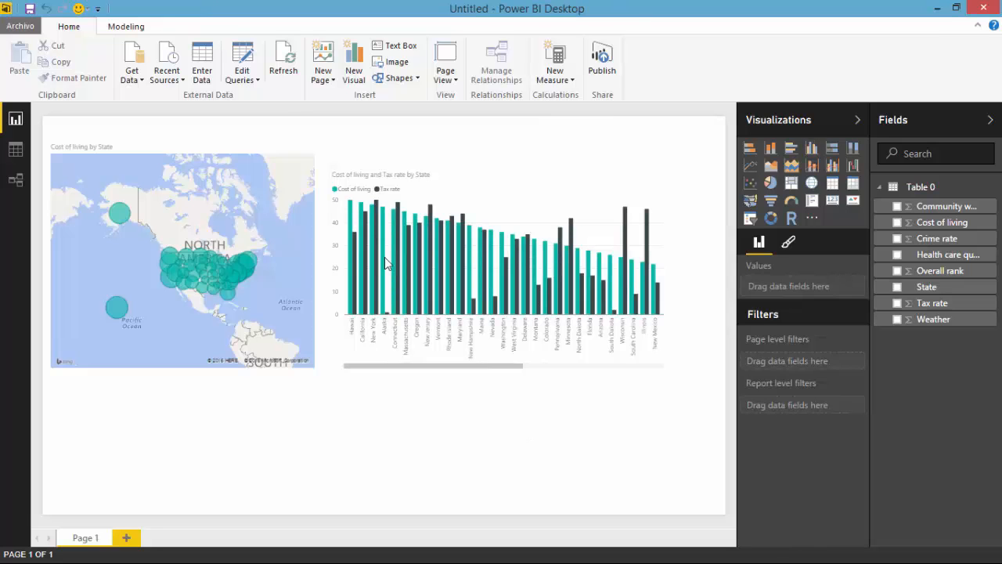
Reopen Table 0 in the Query Editor and look through its rows and its columns up to Weather
left_click(253, 81)
left_click(256, 96)
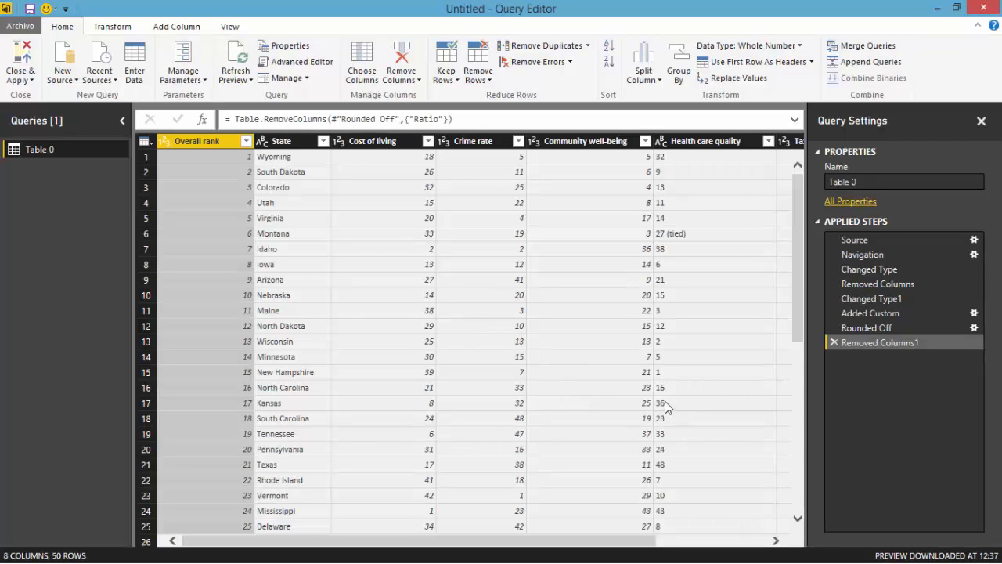
scroll(665, 399, "down", 4)
scroll(665, 399, "up", 4)
scroll(688, 540, "right", 3)
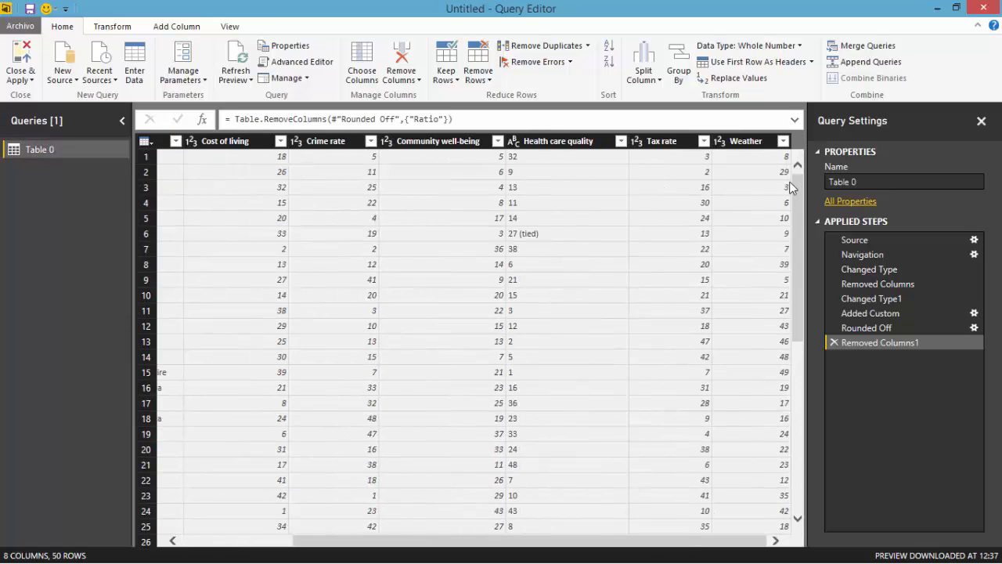
Start a custom column in Table 0 and name it Ratio Económico
left_click(113, 26)
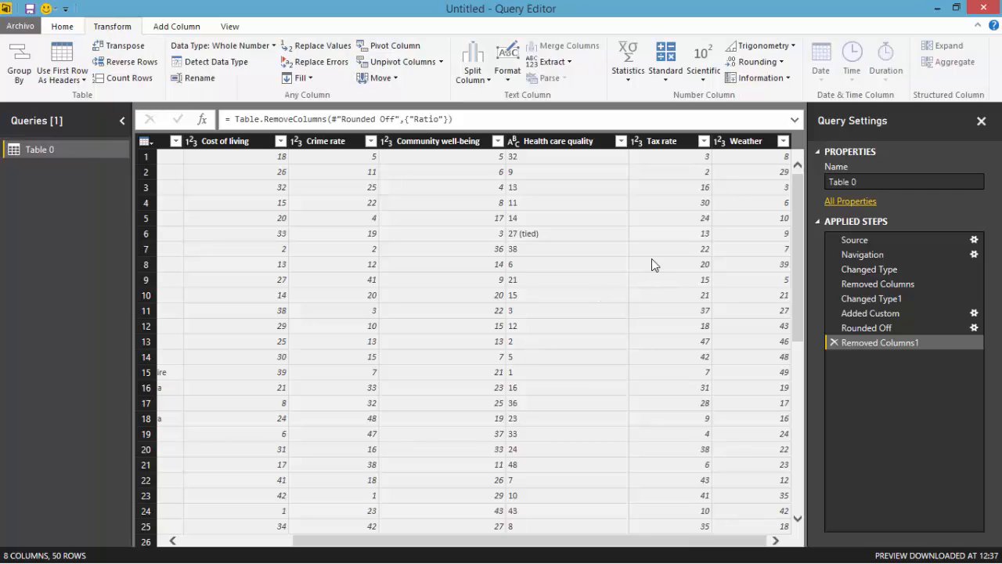
left_click(185, 26)
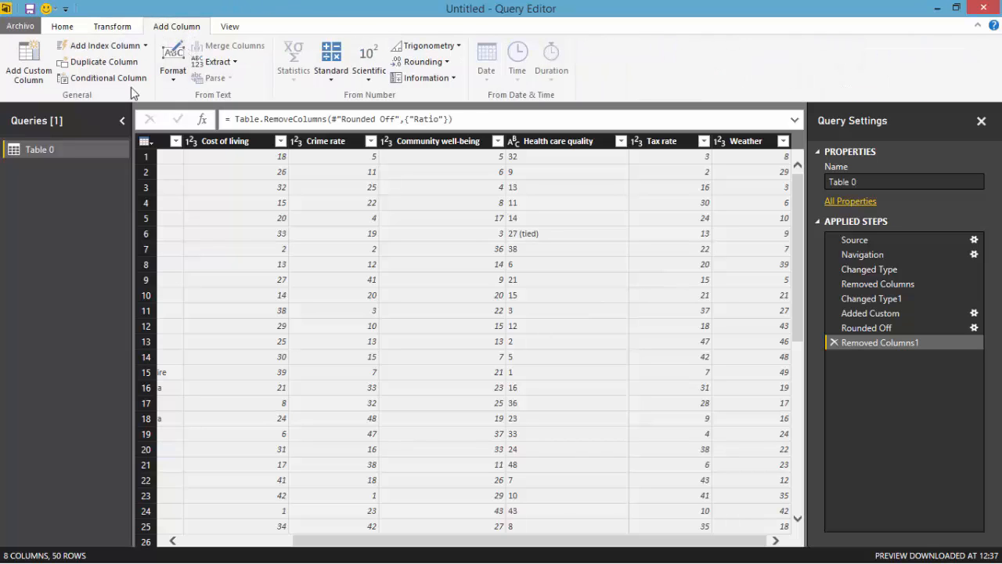
left_click(23, 69)
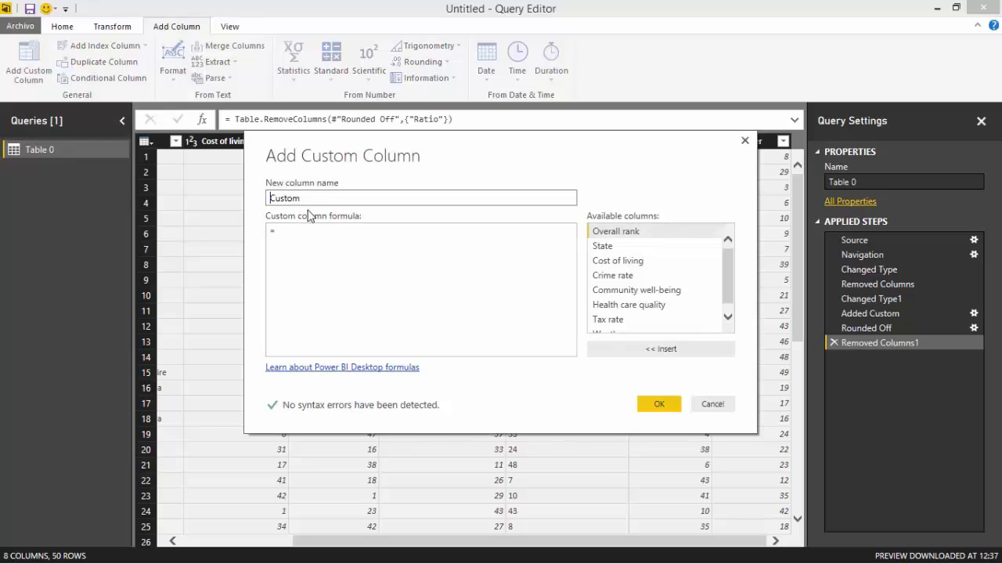
left_click_drag(303, 199, 222, 213)
type("Rati")
key("BackSpace")
type("ómico")
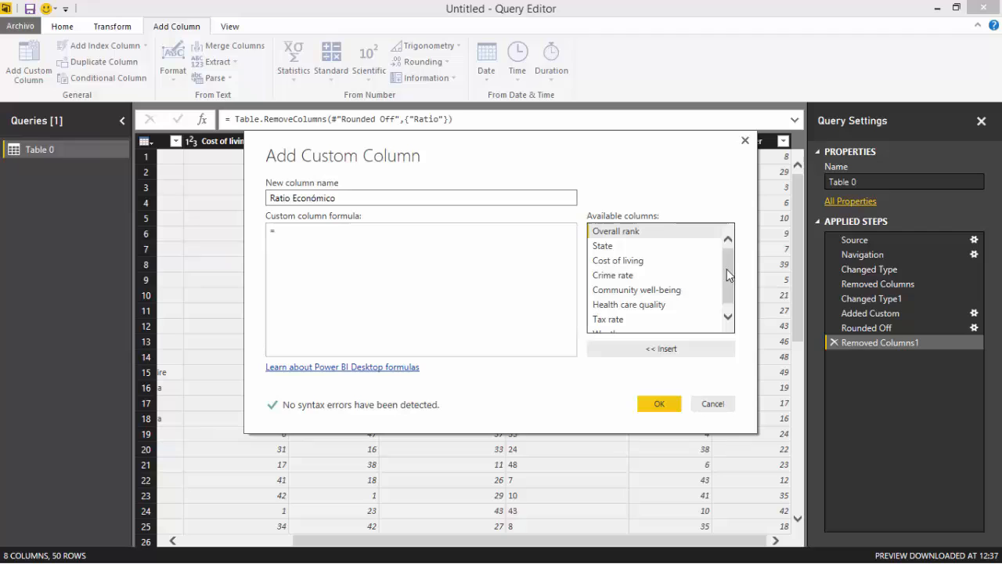
Define the custom column's formula as [Cost of living]/[Tax rate] and add the column to the table
left_click_drag(727, 274, 728, 288)
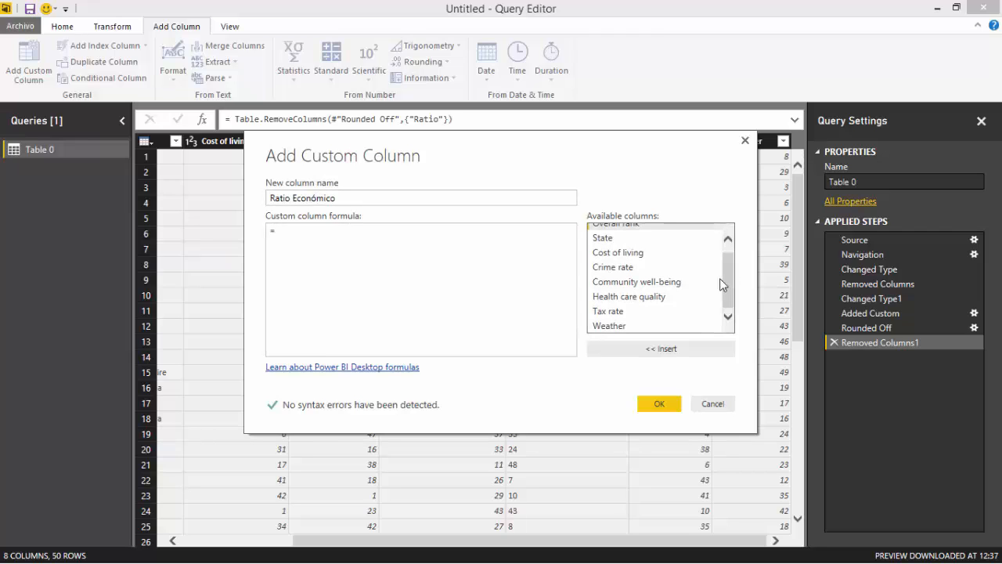
double_click(612, 254)
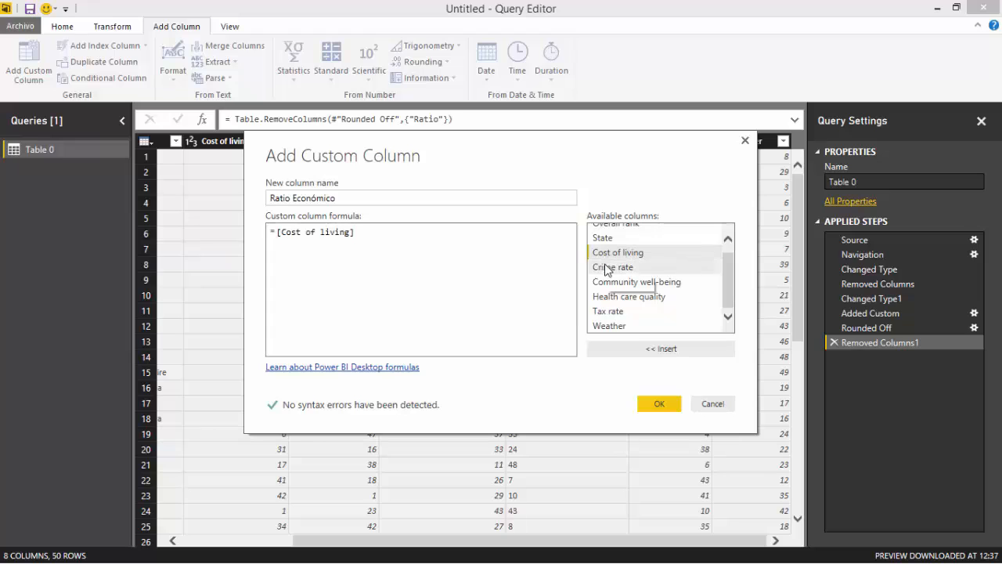
type("/")
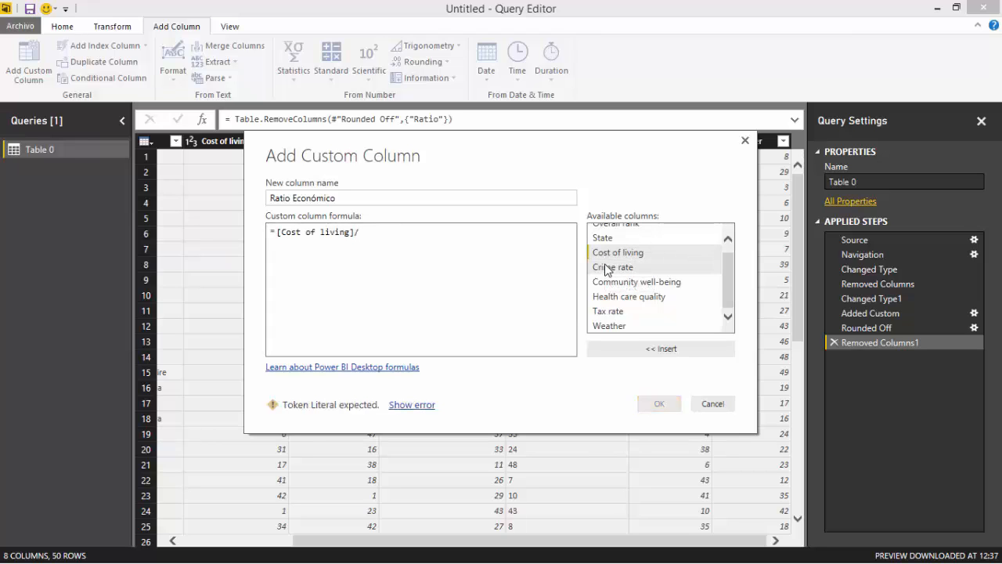
left_click(616, 311)
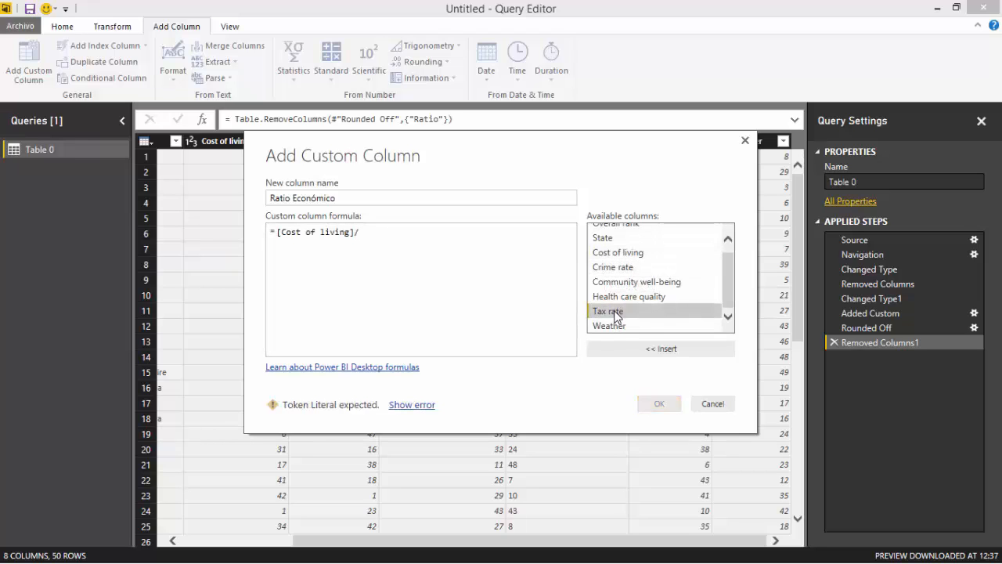
double_click(616, 313)
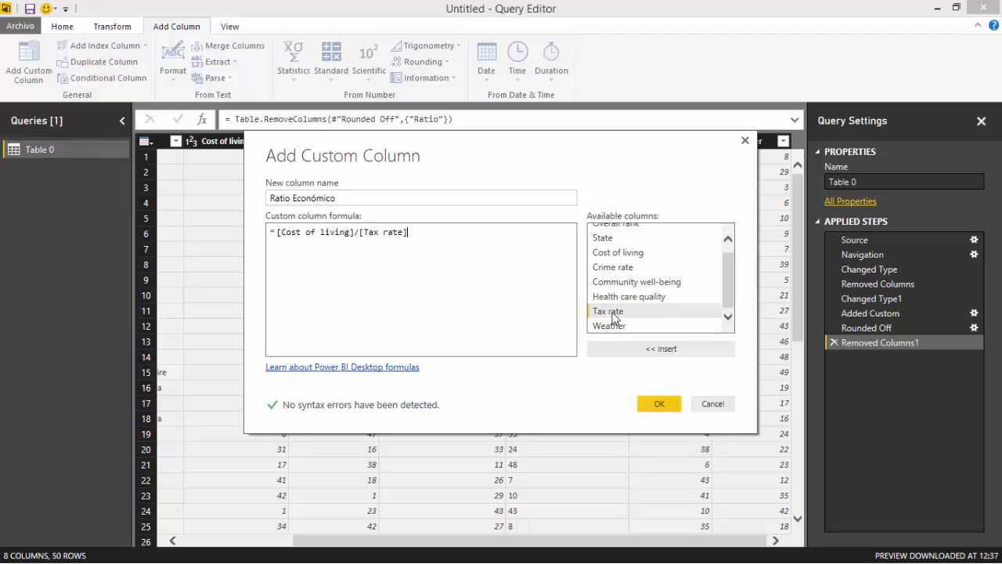
left_click(659, 404)
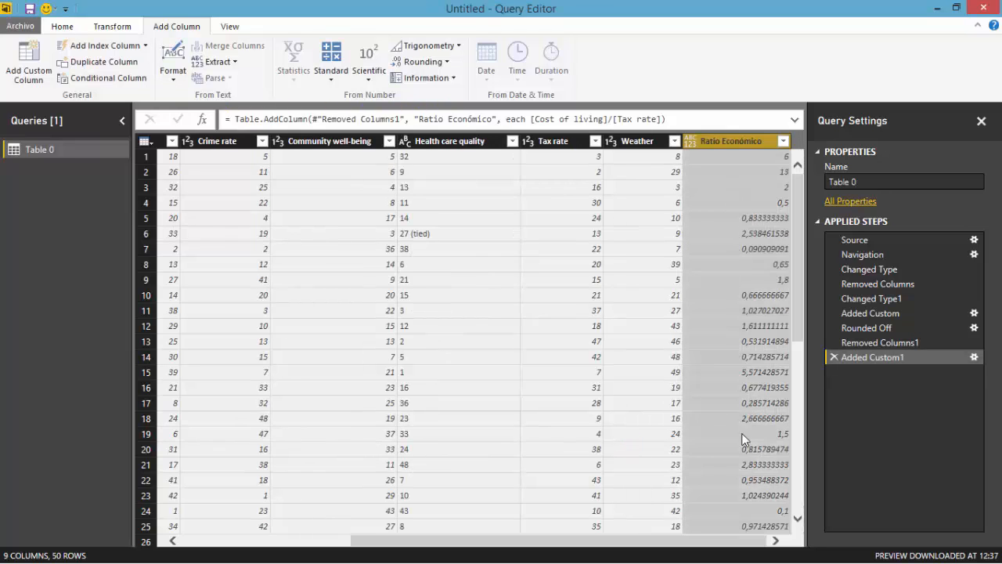
Add a new column that rounds Ratio Económico to 2 decimal places, and select it for comparison with the original
left_click(444, 63)
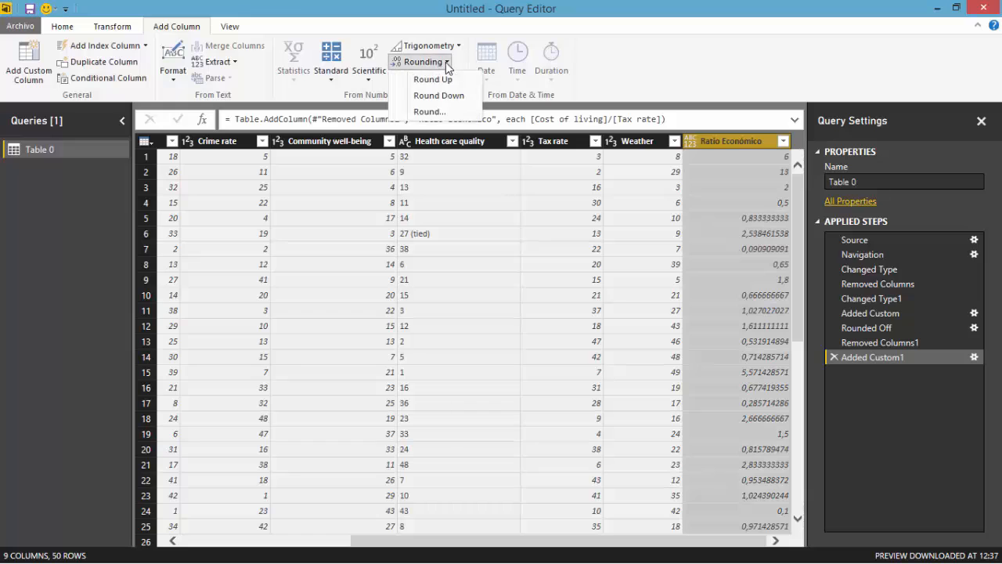
left_click(430, 112)
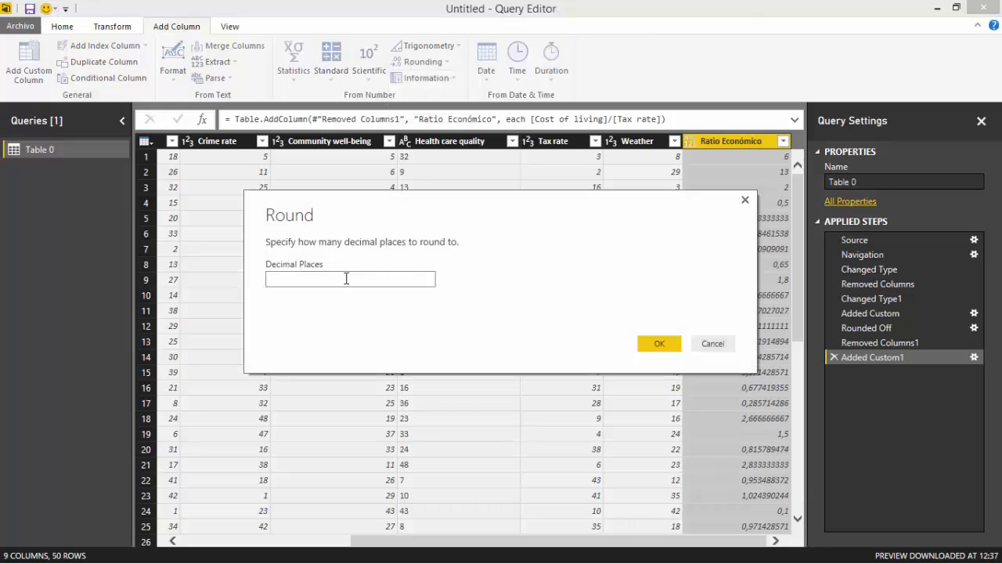
key("Return")
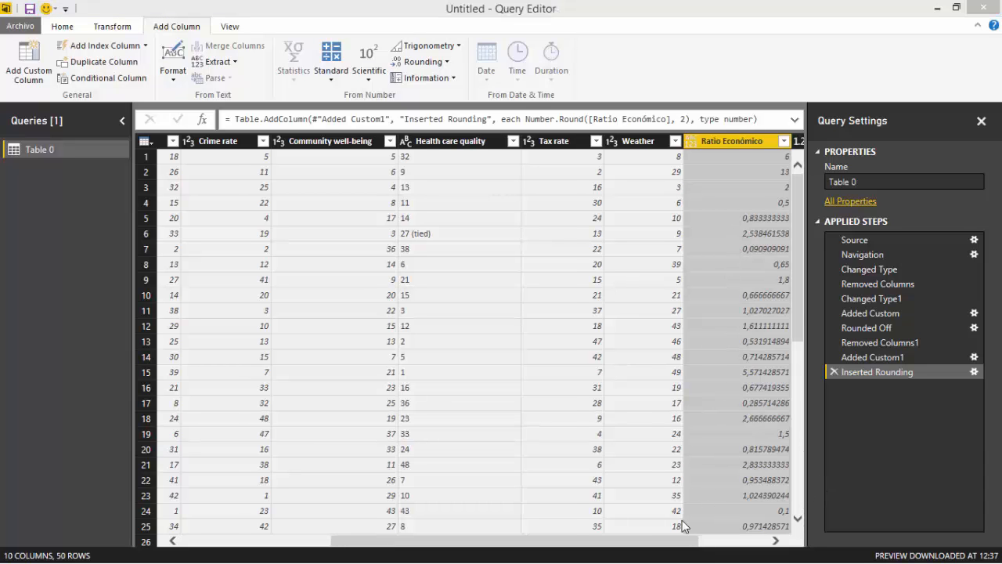
left_click_drag(671, 540, 753, 540)
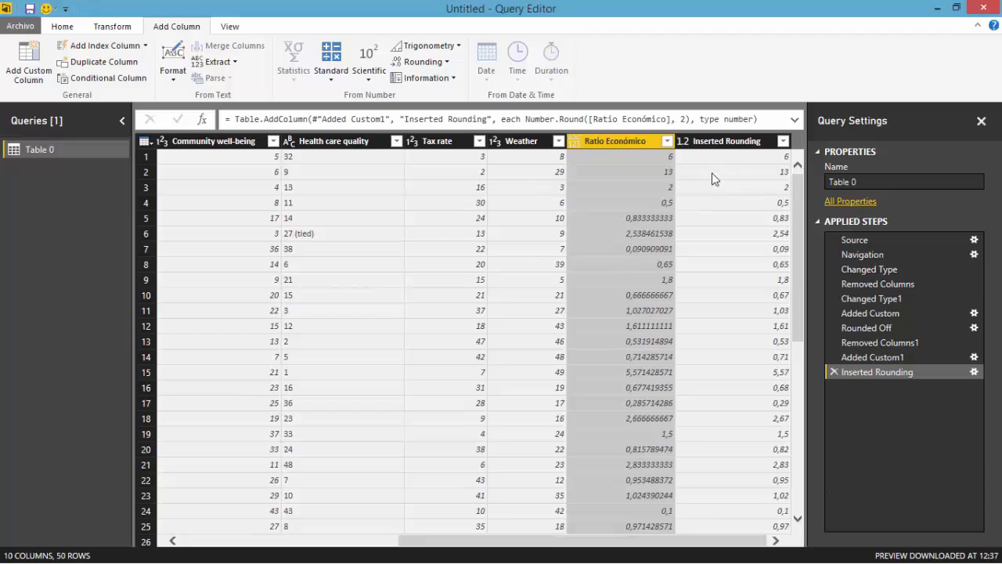
left_click(723, 224)
left_click(738, 142)
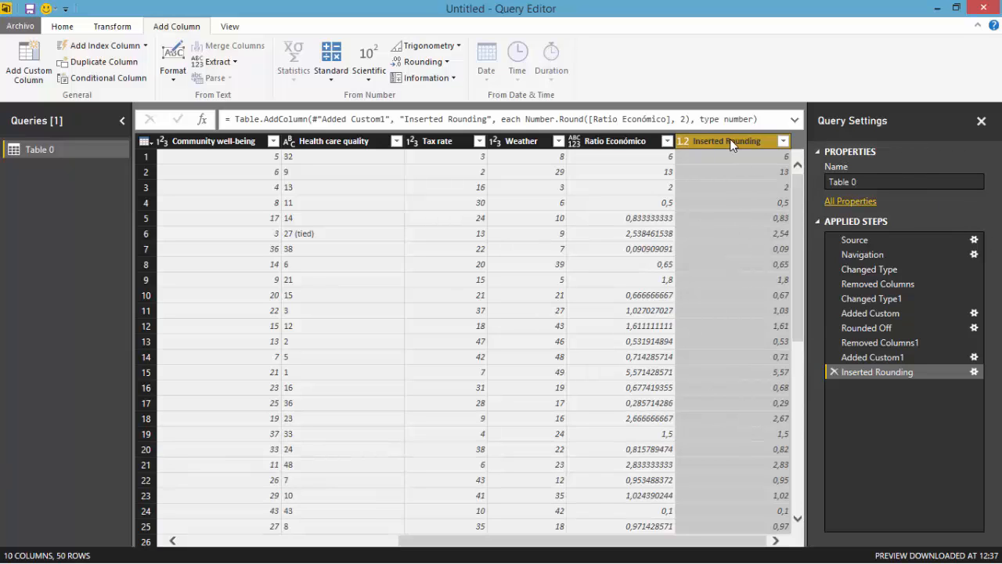
Detect the data type of the Ratio Económico column automatically and examine the type conversion in the step's formula
left_click(625, 141)
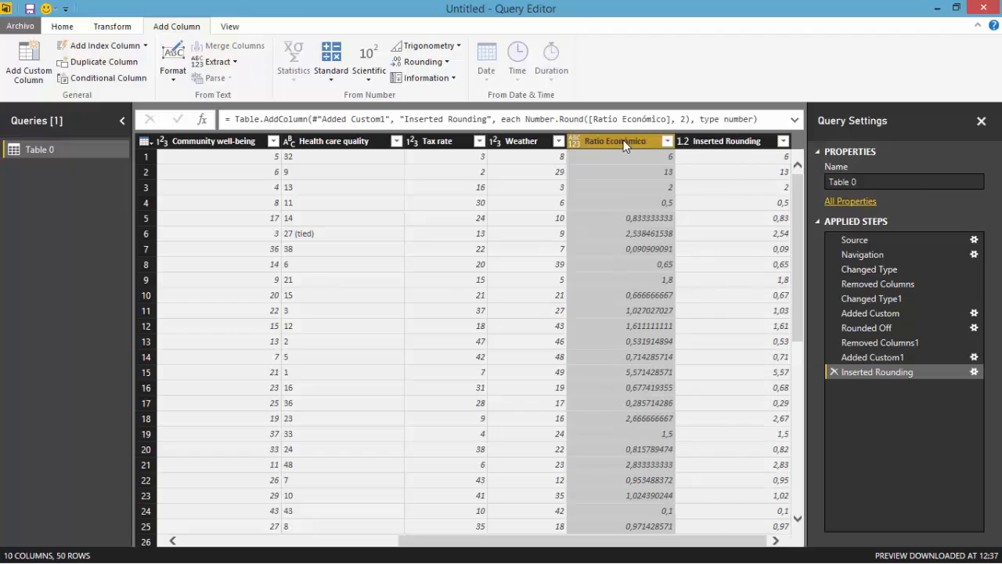
left_click(120, 30)
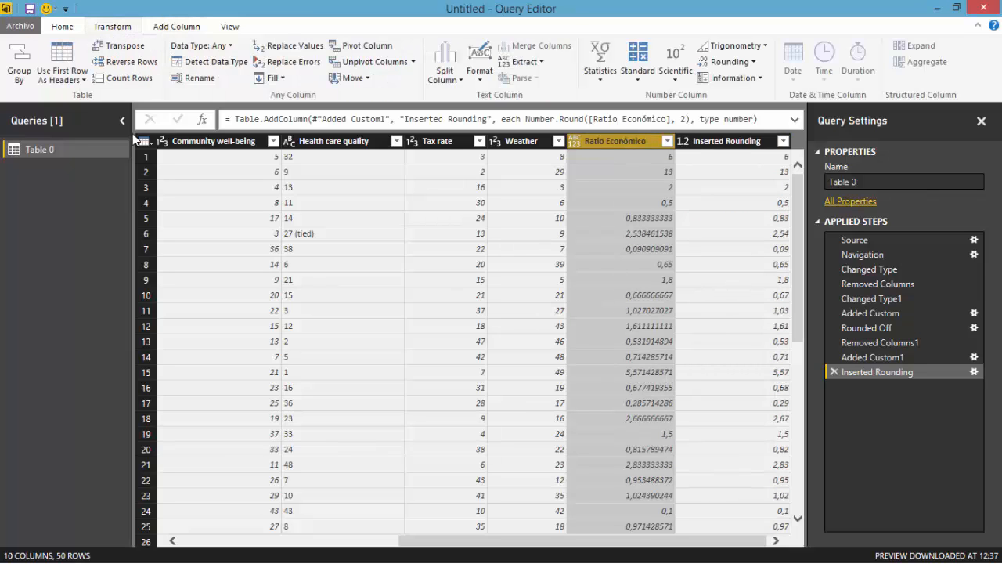
left_click(226, 67)
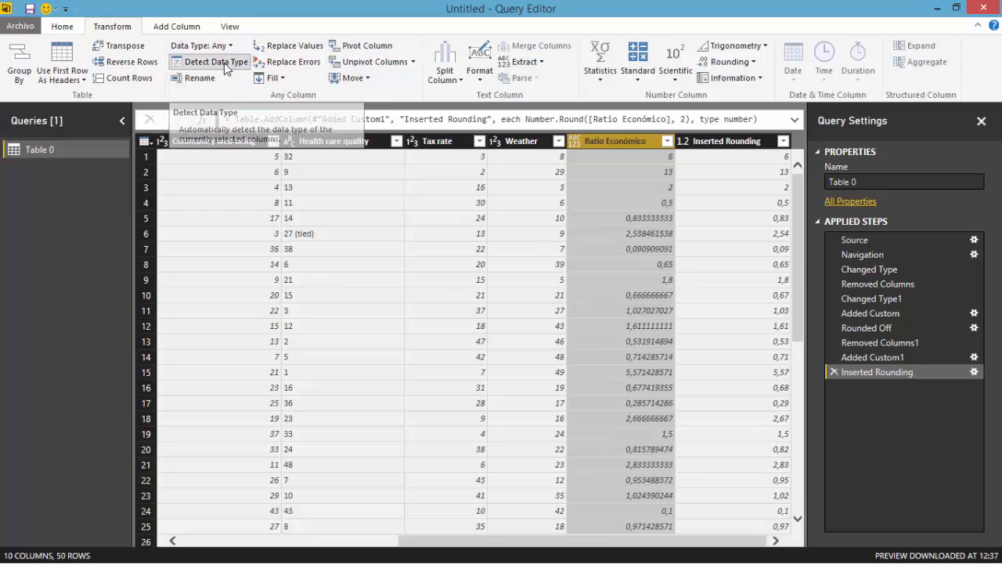
left_click(564, 119)
left_click_drag(563, 119, 622, 118)
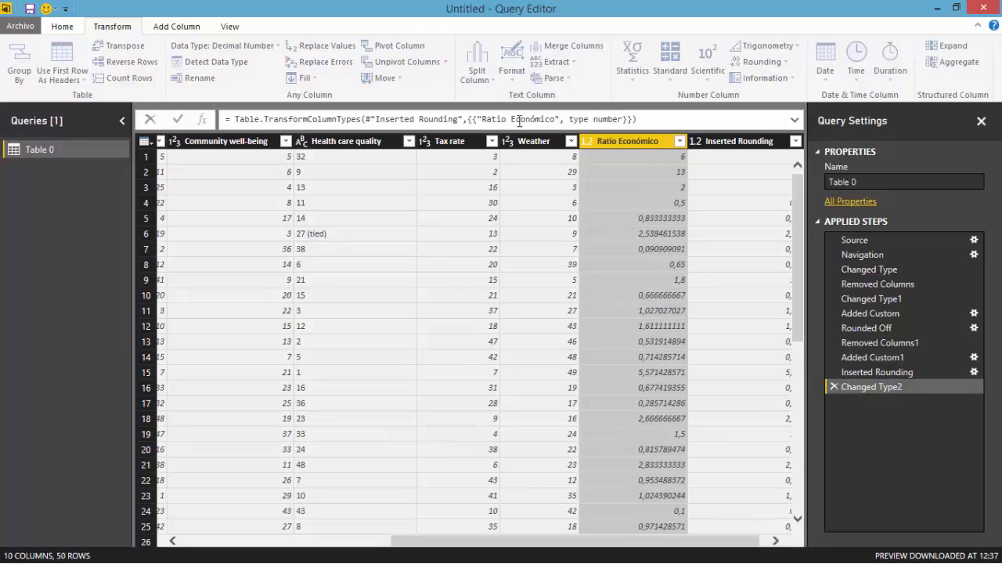
left_click_drag(482, 119, 623, 119)
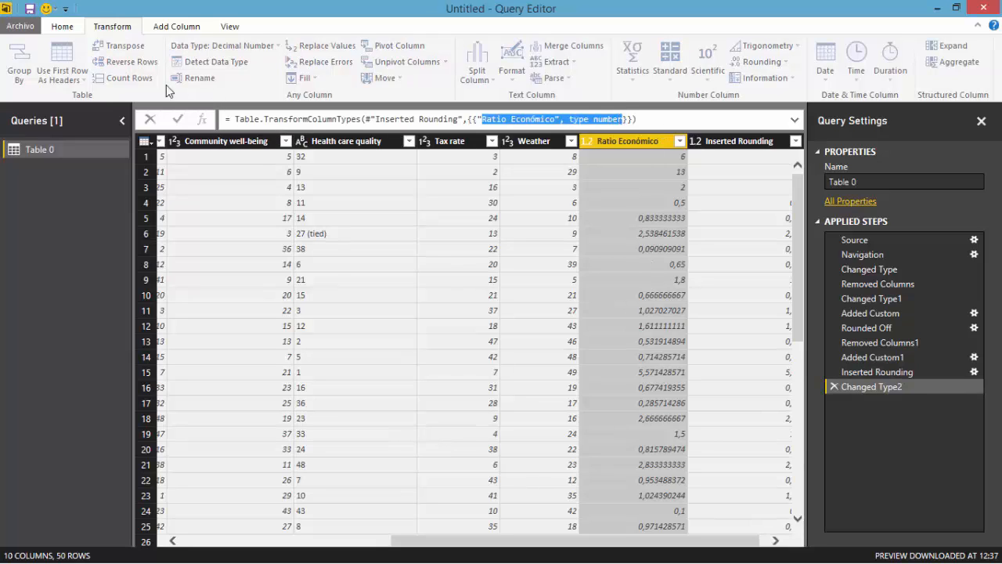
left_click(634, 140)
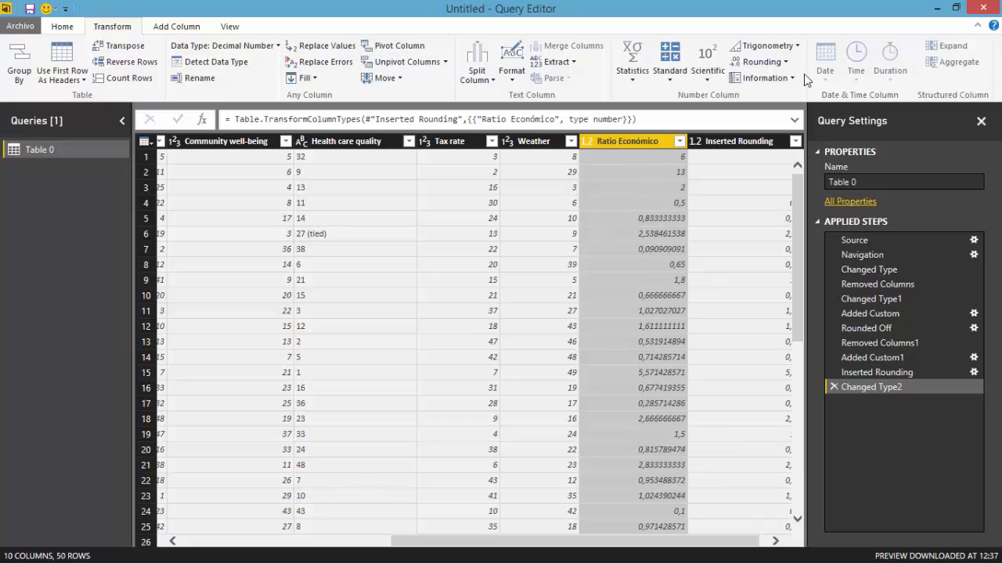
Round the Ratio Económico column in place to 2 decimal places
left_click(783, 62)
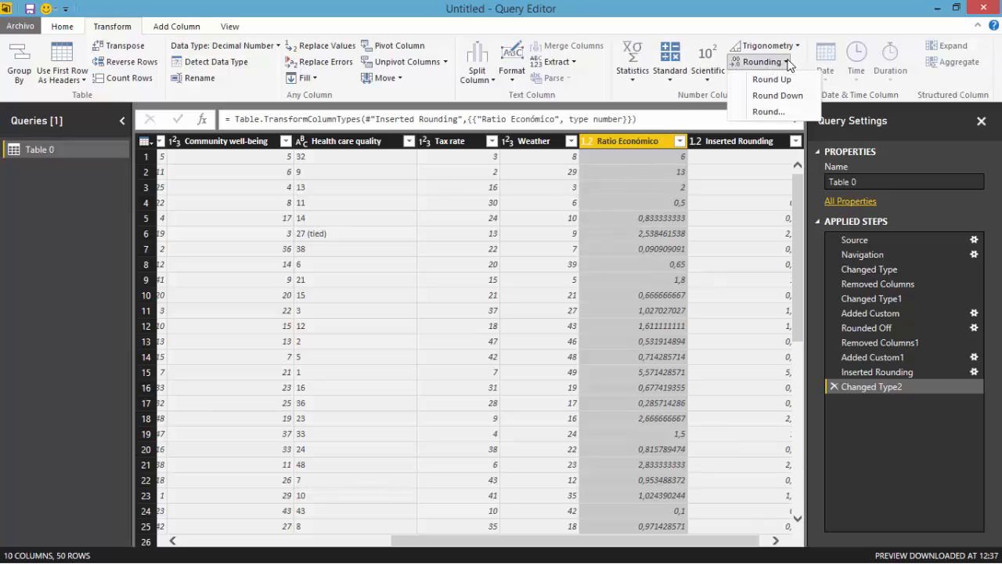
left_click(768, 112)
type("2")
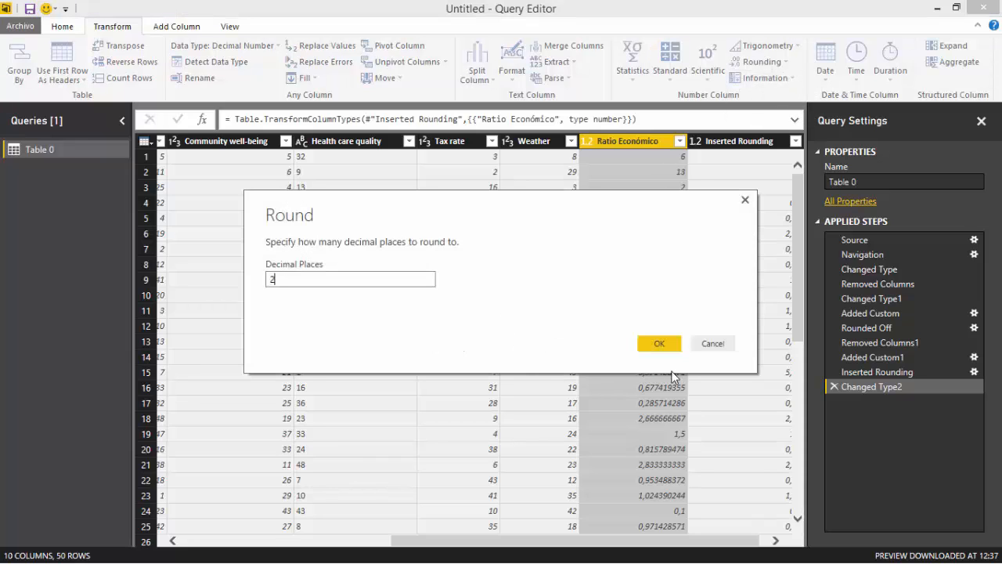
left_click(661, 344)
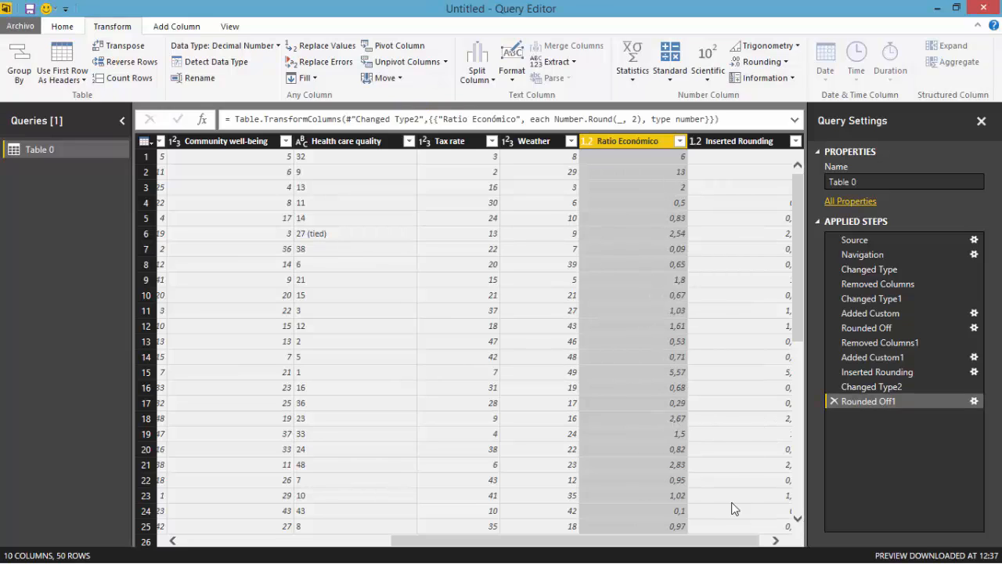
Remove the redundant Inserted Rounding column from Table 0
scroll(737, 540, "right", 2)
left_click(726, 145)
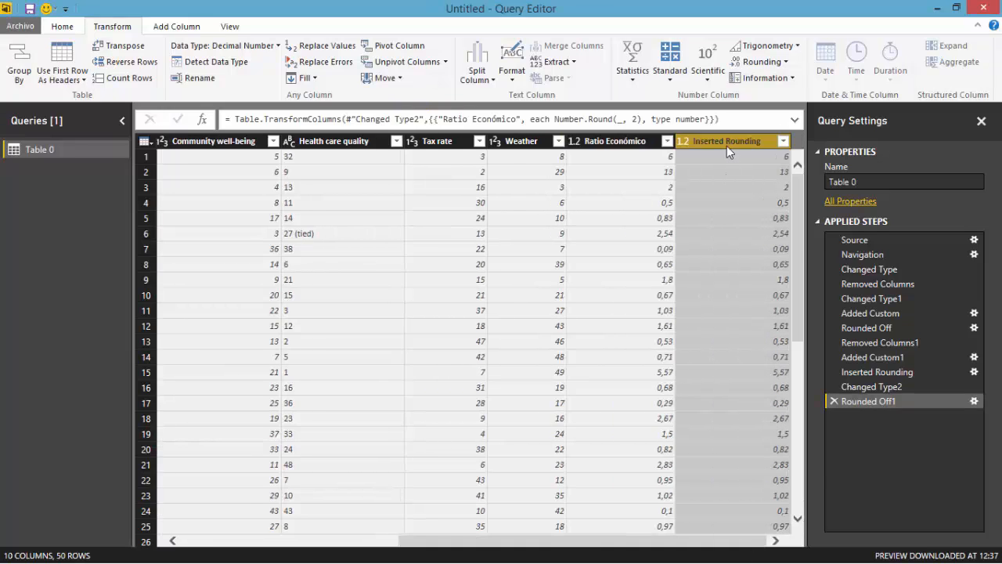
right_click(726, 146)
left_click(758, 174)
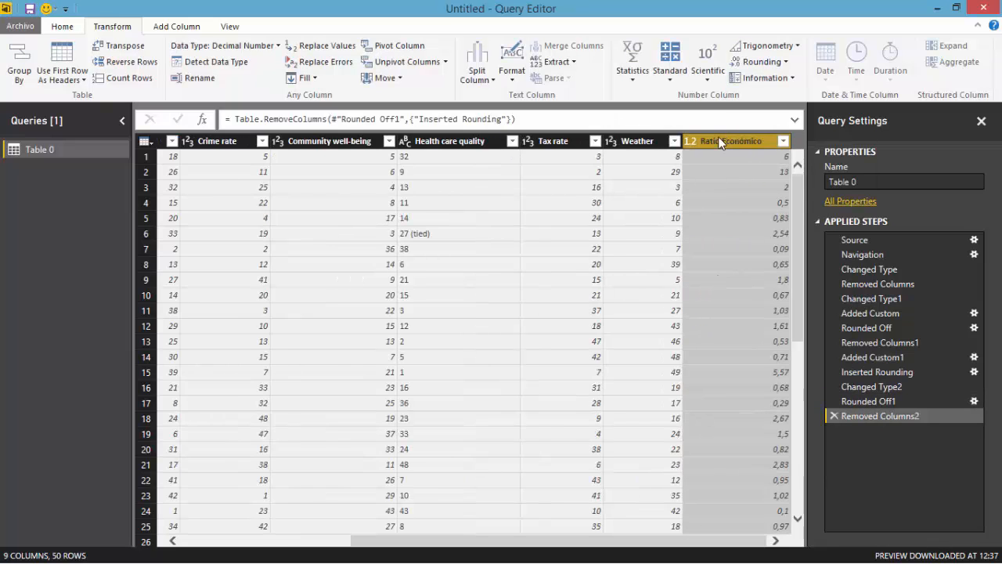
Apply the query changes to the model and close the Query Editor to return to the report
left_click(62, 25)
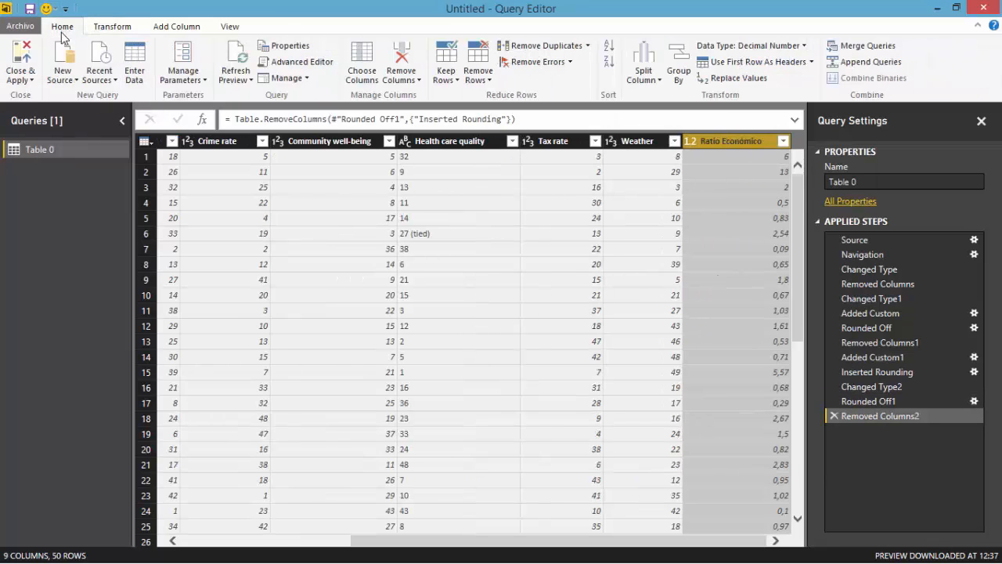
left_click(32, 81)
left_click(47, 100)
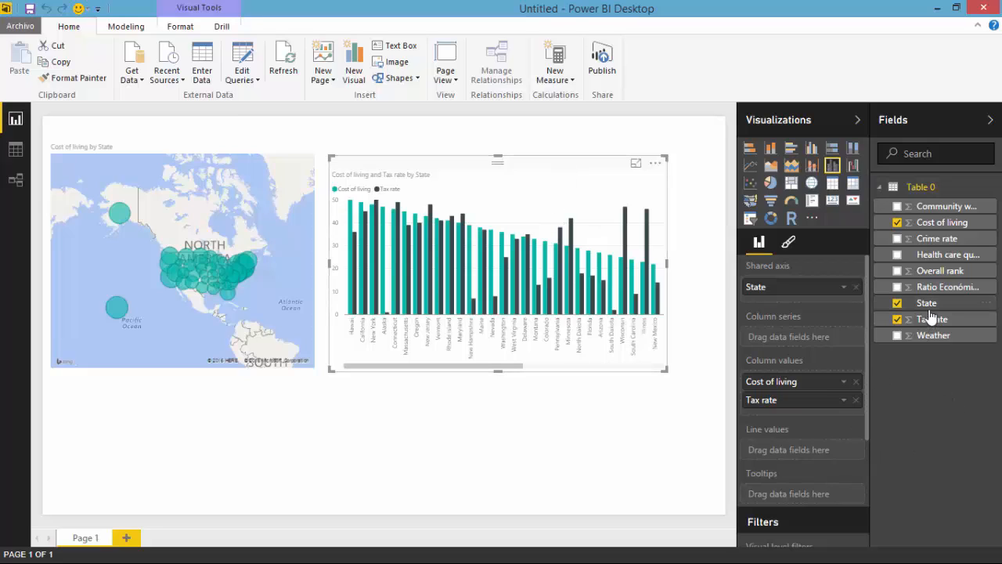
Add Ratio Económico as the line values of the Cost of living and Tax rate chart, and enlarge the chart to fill the space beside the map
left_click_drag(927, 291, 802, 457)
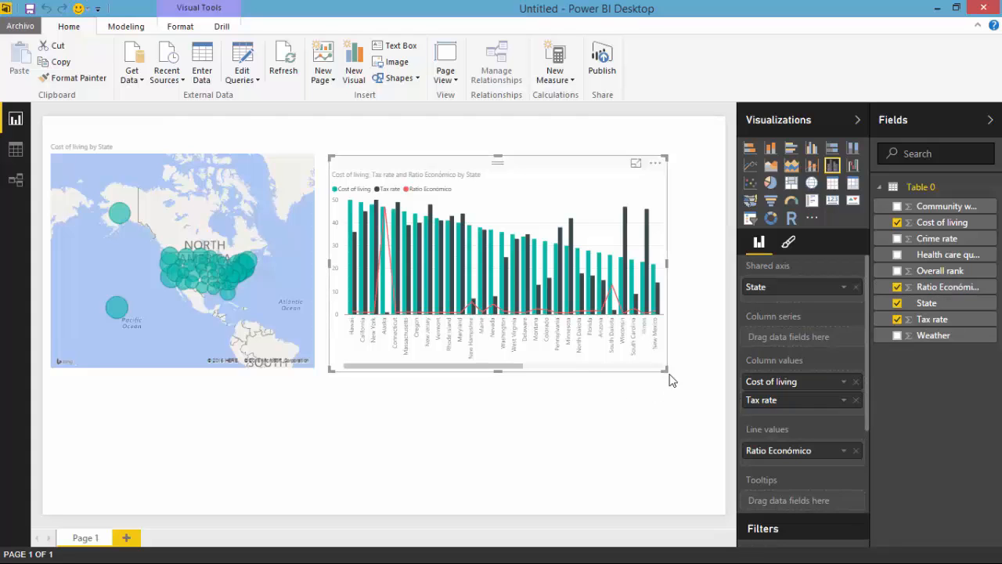
left_click_drag(667, 376, 709, 403)
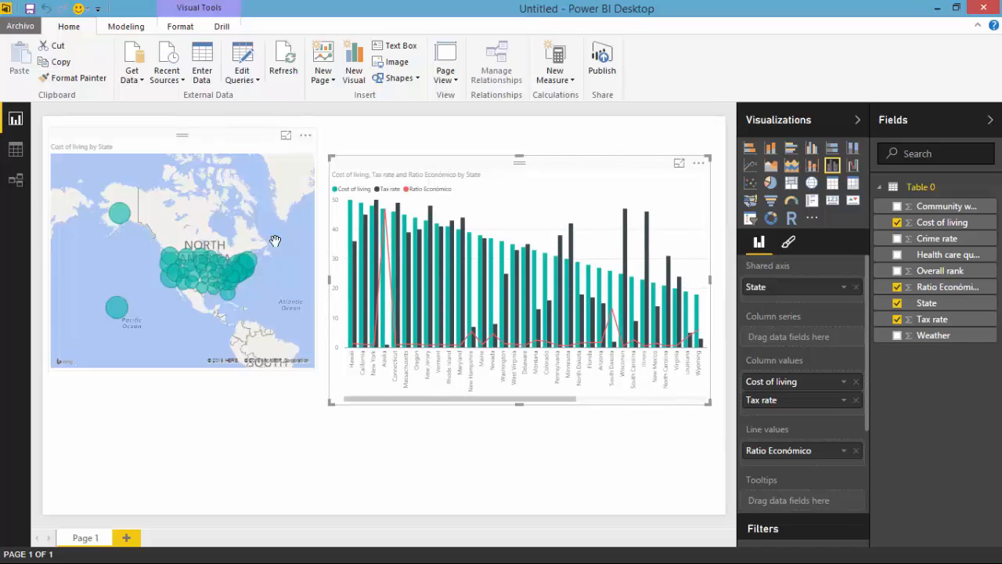
left_click_drag(520, 155, 517, 140)
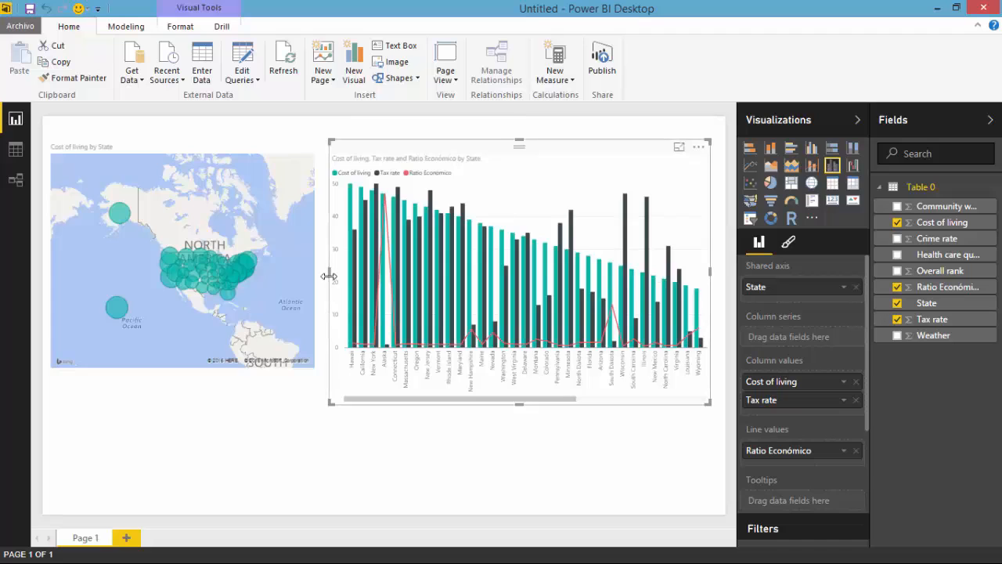
left_click_drag(329, 273, 316, 273)
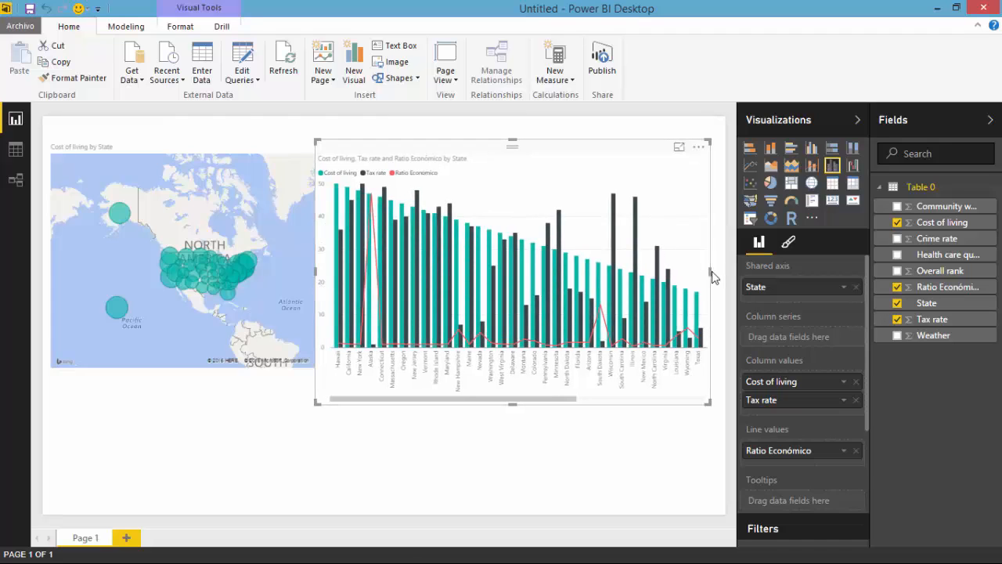
left_click_drag(711, 271, 719, 271)
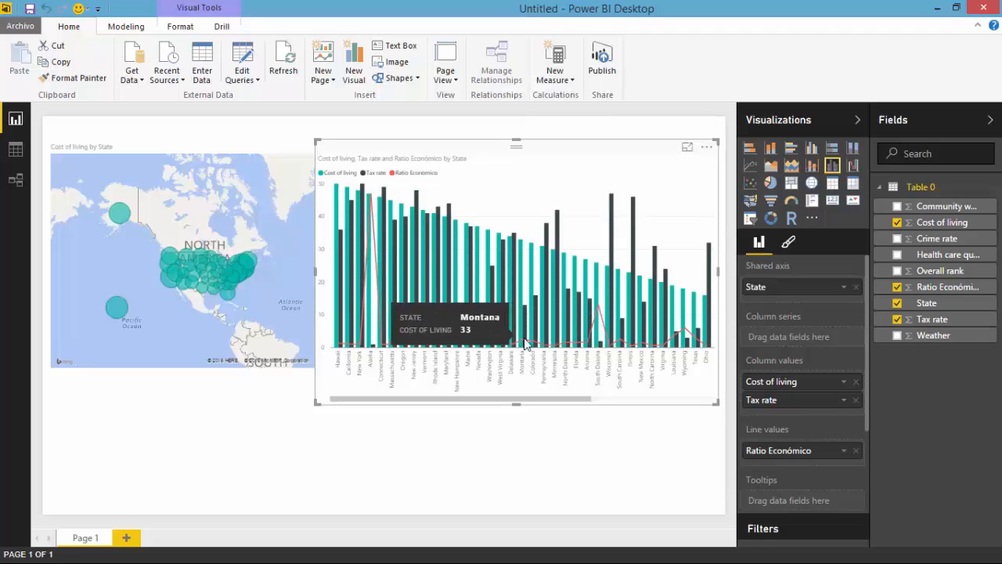
Highlight South Dakota's Cost of living across both visuals, remove the highlight, and deselect the chart
left_click(595, 290)
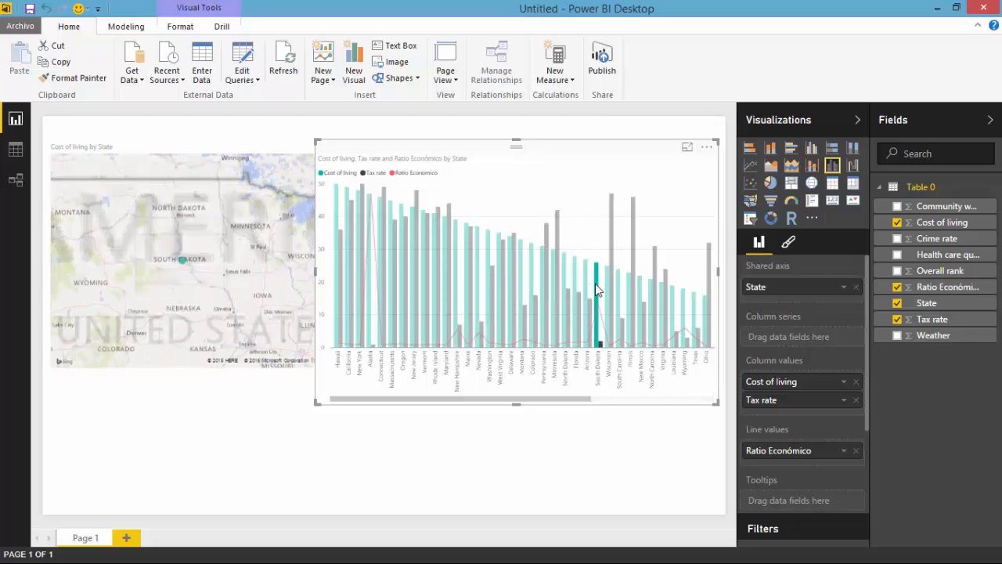
left_click(595, 283)
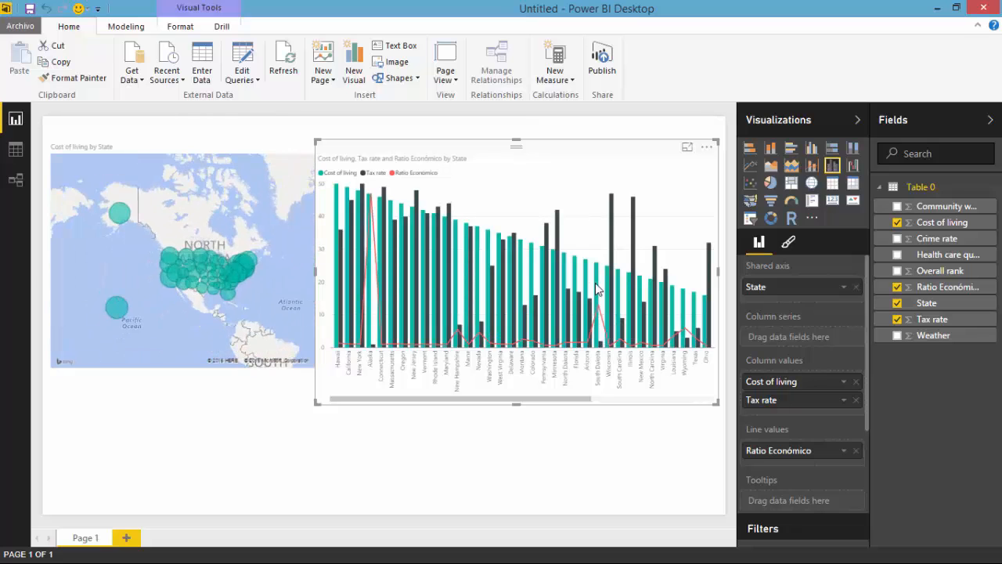
left_click(527, 437)
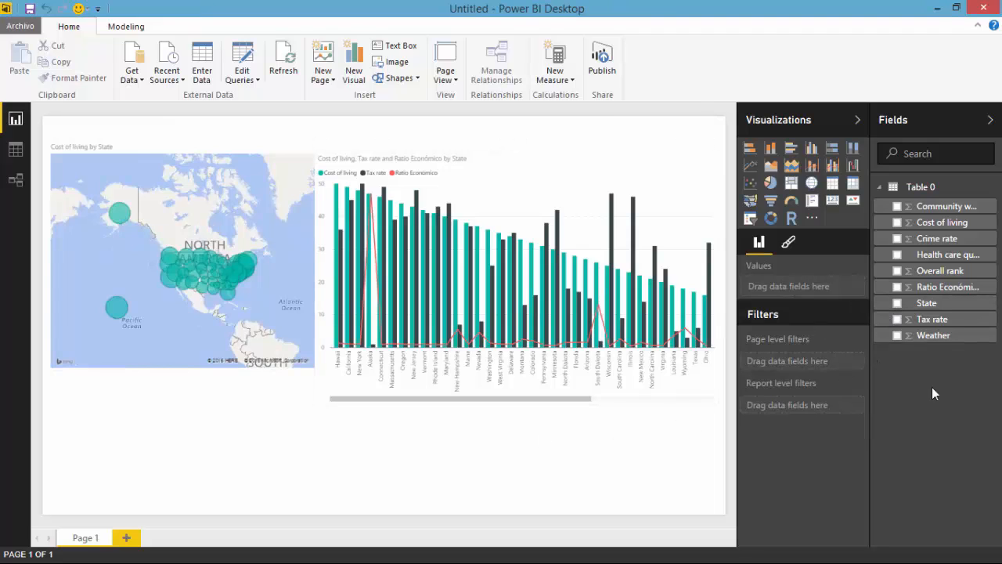
Create a new State visual below the map, convert it to a slicer, and narrow it slightly
left_click(922, 308)
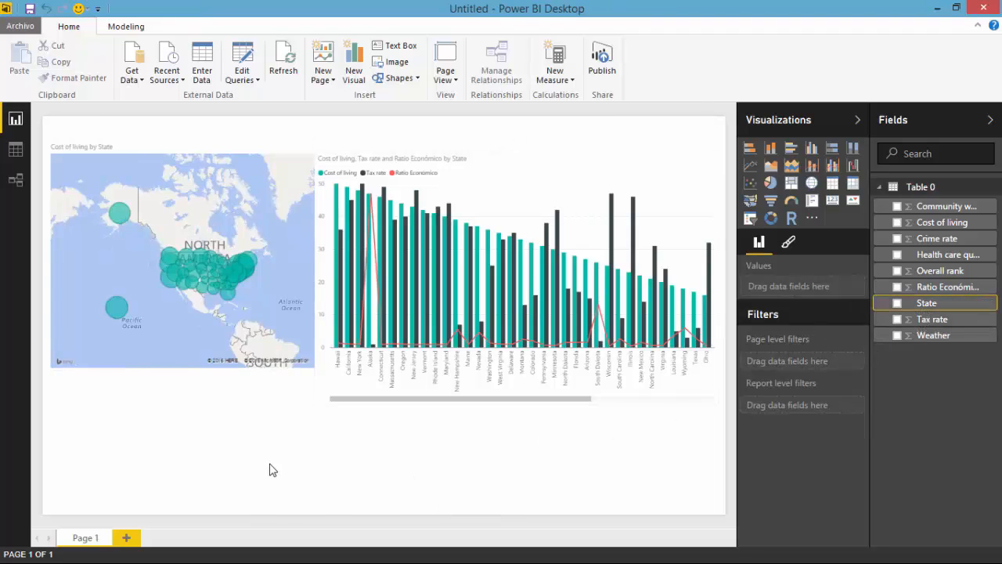
left_click(897, 303)
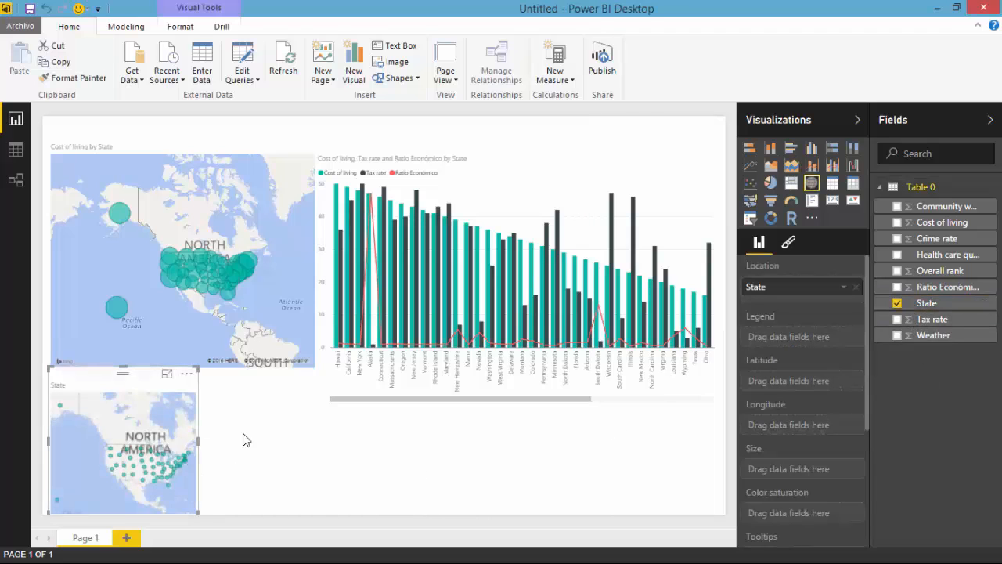
left_click_drag(120, 384, 164, 383)
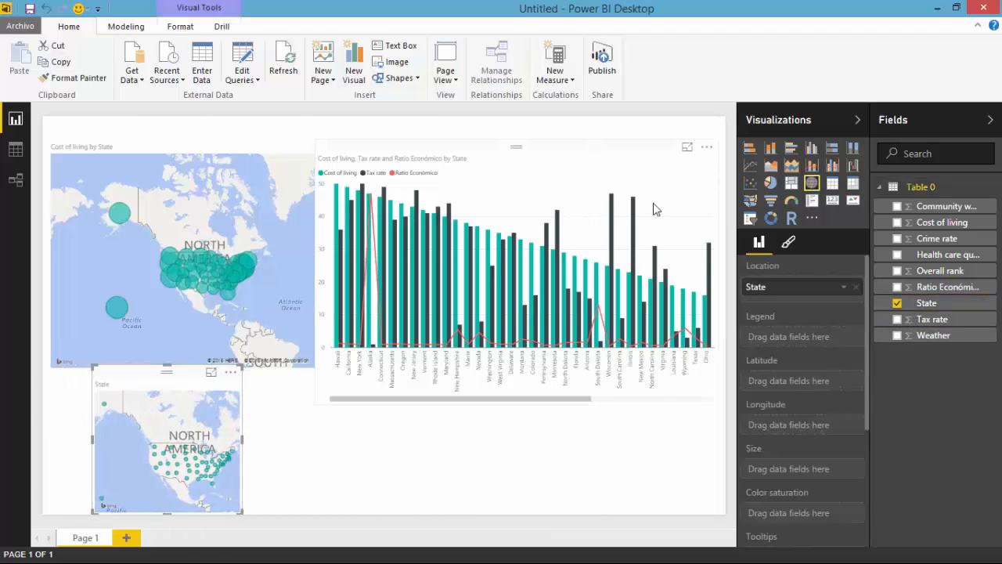
left_click(750, 218)
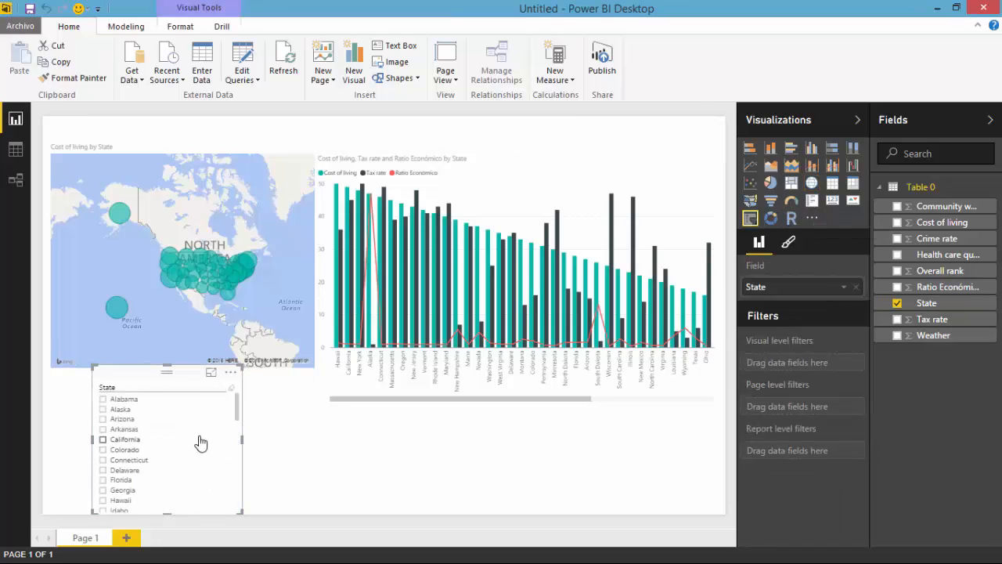
left_click_drag(242, 440, 207, 440)
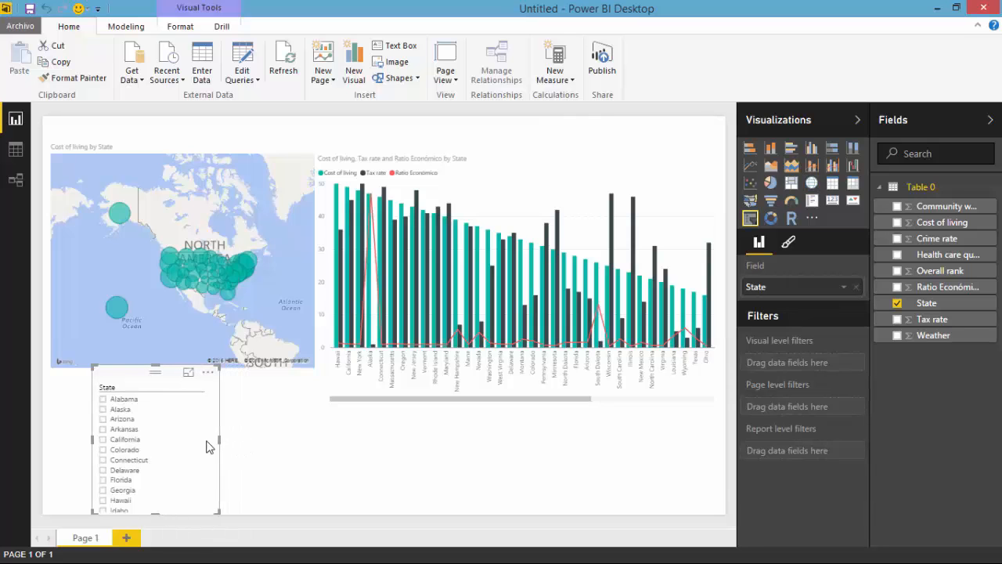
Reduce the map's height and move it to the lower part of the page, and place the State slicer above it
left_click_drag(136, 383, 381, 252)
left_click_drag(190, 142, 180, 301)
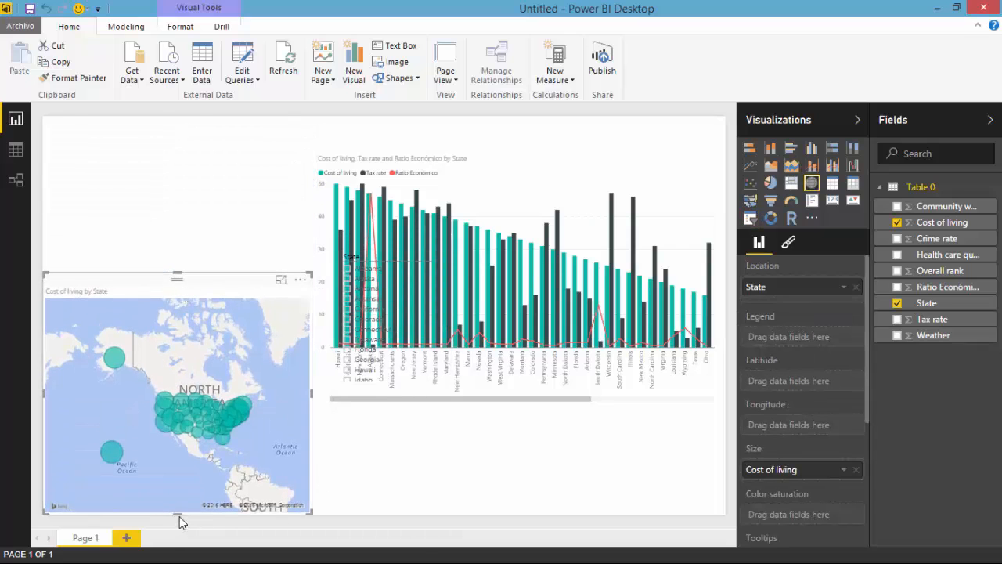
left_click_drag(179, 515, 179, 440)
left_click_drag(219, 284, 220, 363)
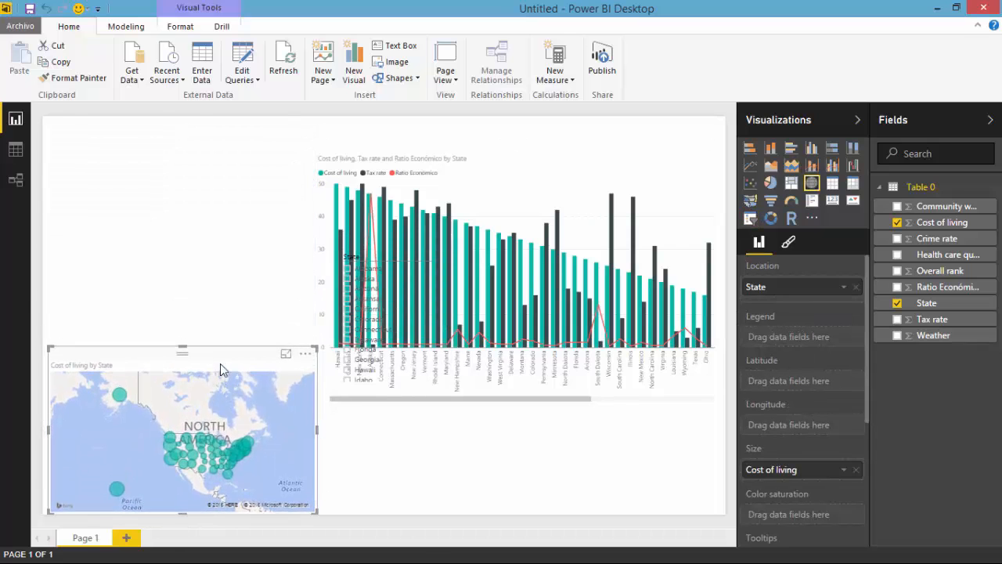
left_click(377, 335)
left_click_drag(373, 242, 141, 152)
Filter the report with the State slicer to Kentucky, Kansas, Louisiana and California
left_click(173, 171)
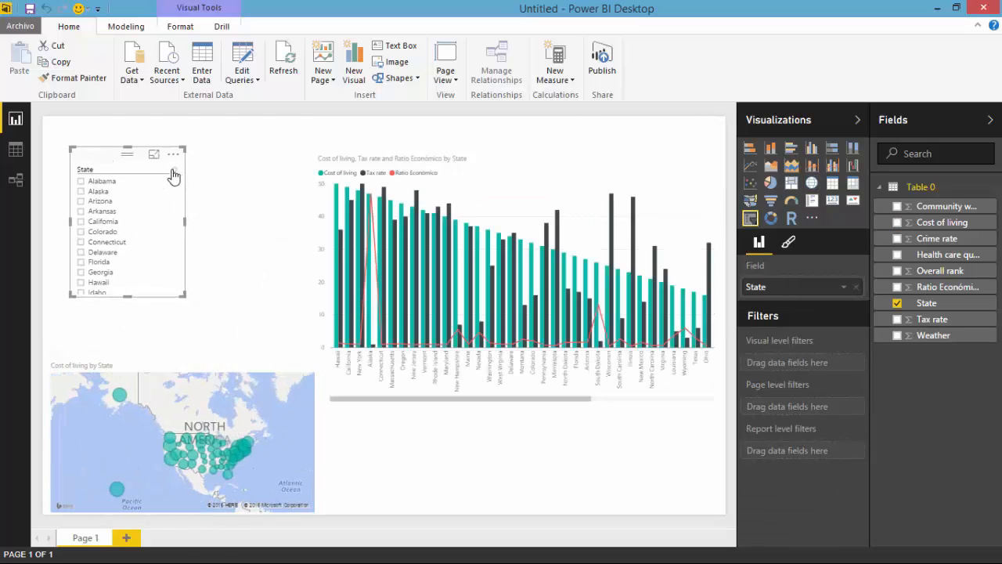
left_click_drag(179, 194, 179, 218)
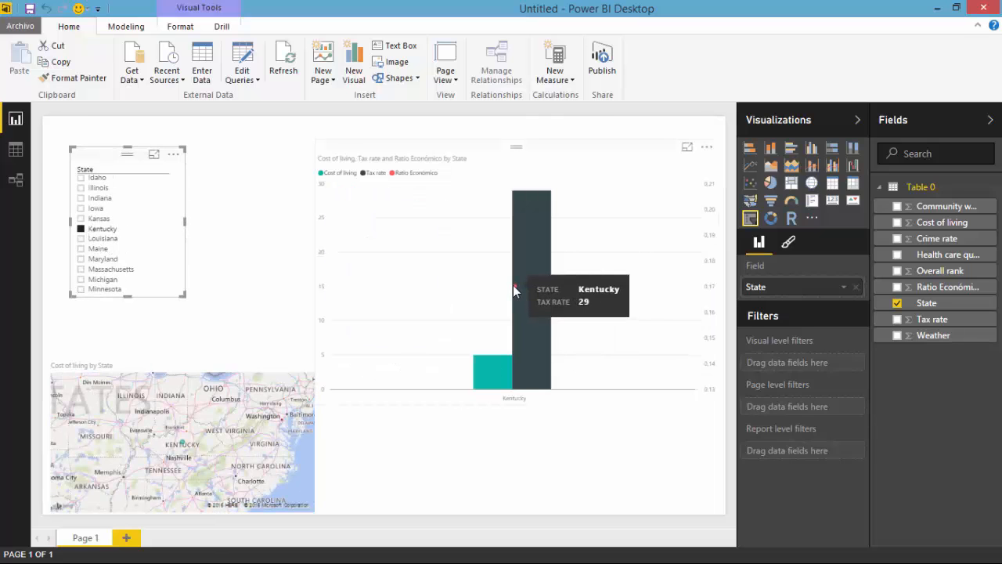
left_click(82, 221)
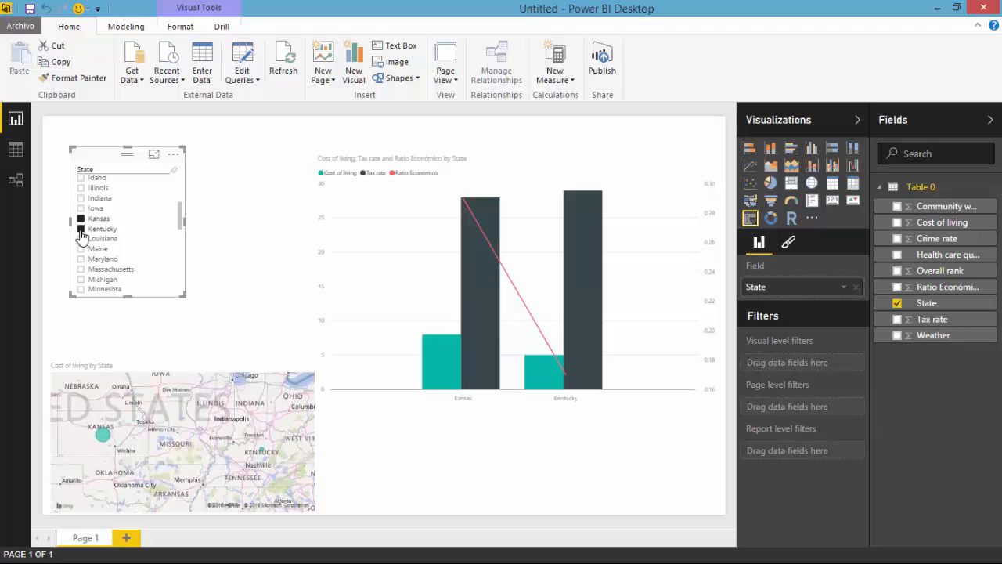
left_click(80, 240)
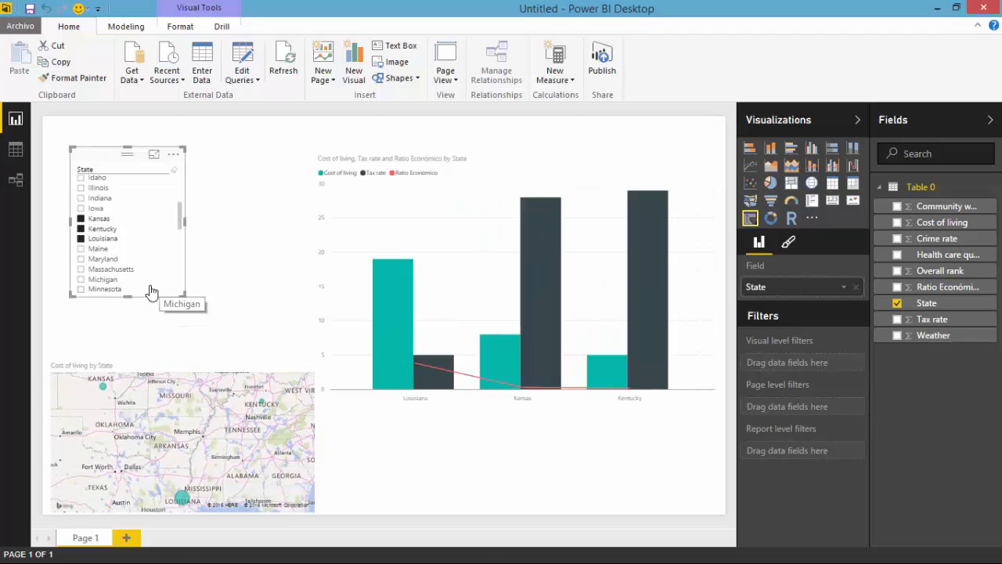
scroll(148, 290, "up", 4)
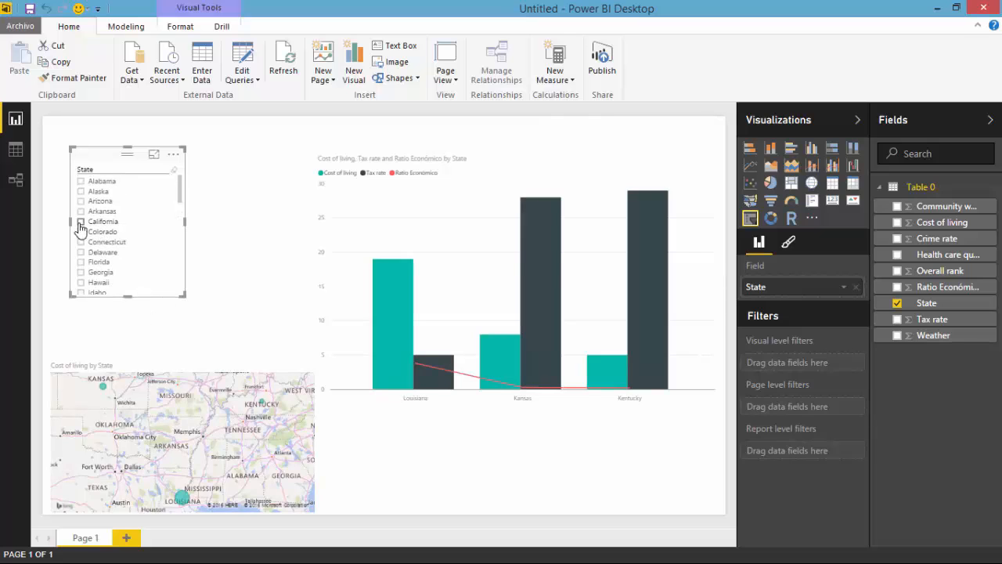
left_click(81, 222)
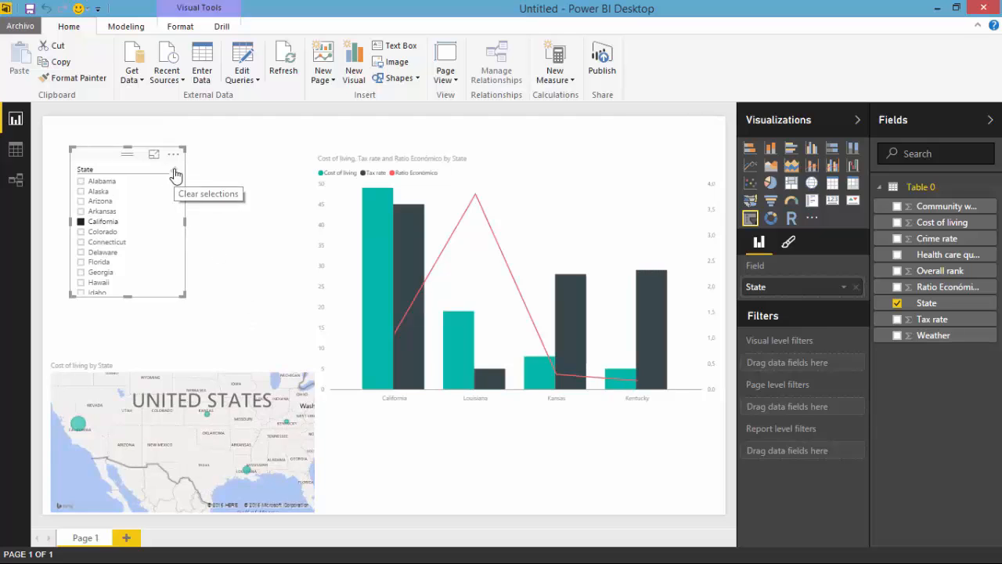
Clear all selections in the State slicer and deselect it
left_click(176, 174)
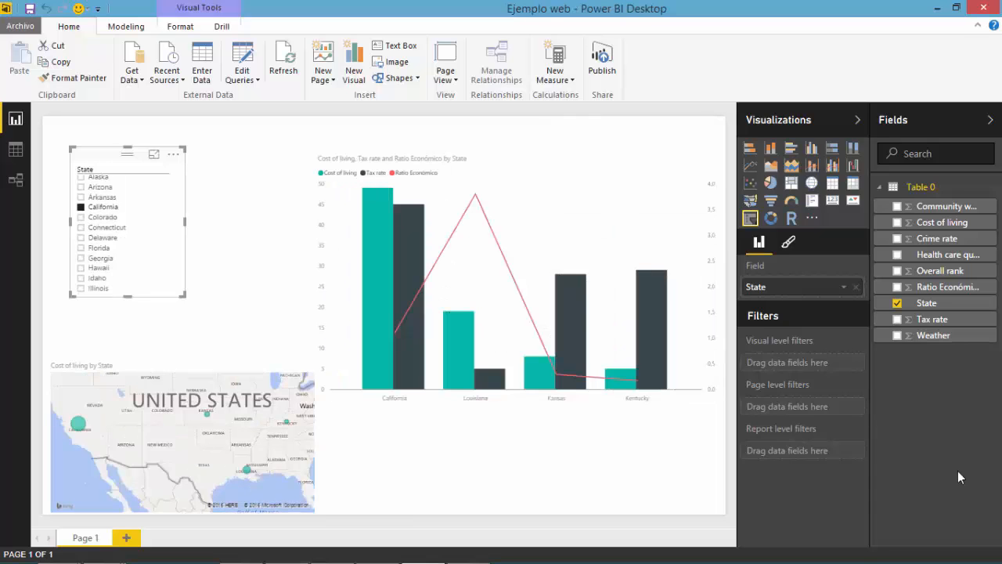
scroll(157, 197, "up", 1)
left_click(174, 170)
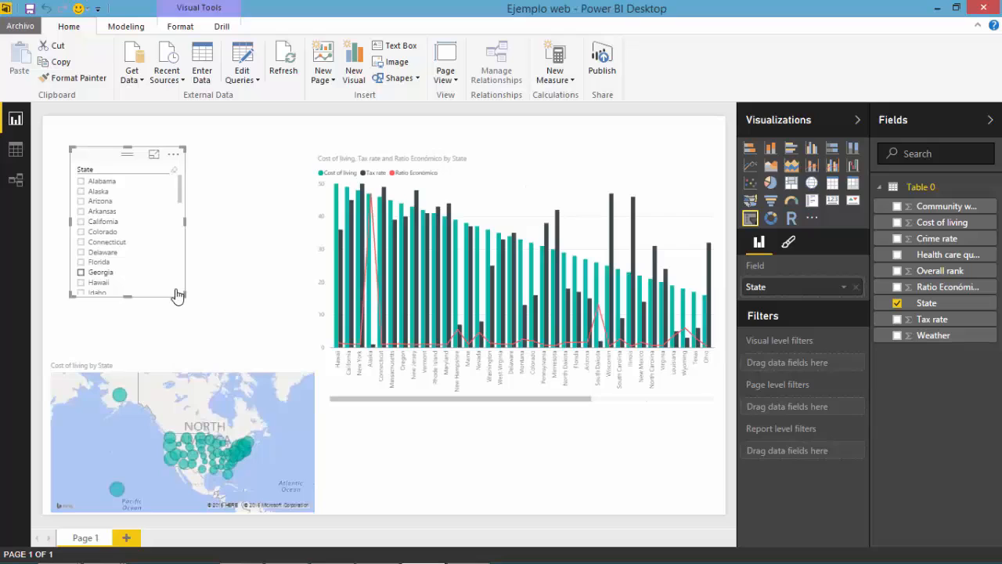
left_click(263, 245)
View Table 0's rows in the data view and reopen its query in the Query Editor
left_click(16, 150)
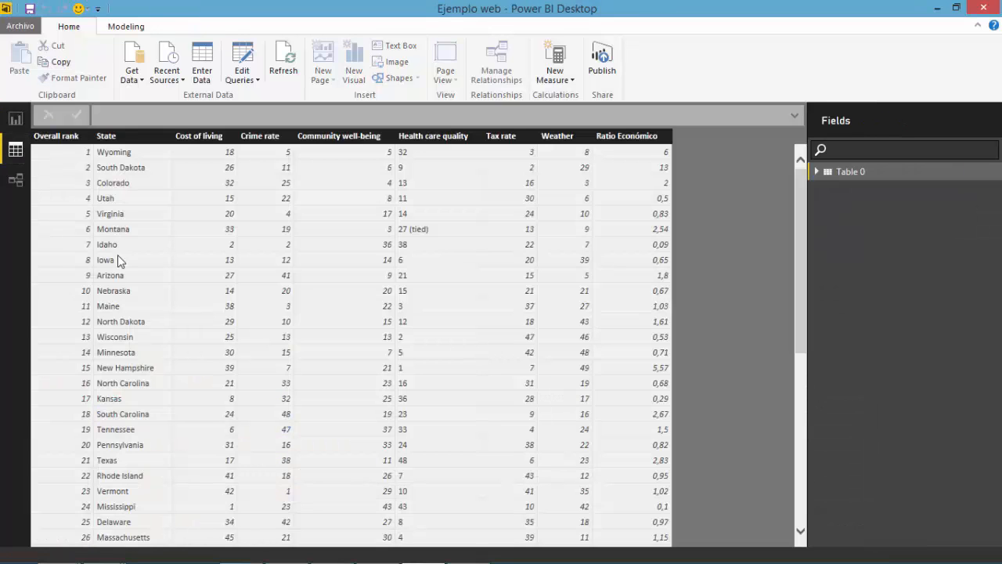
left_click(255, 81)
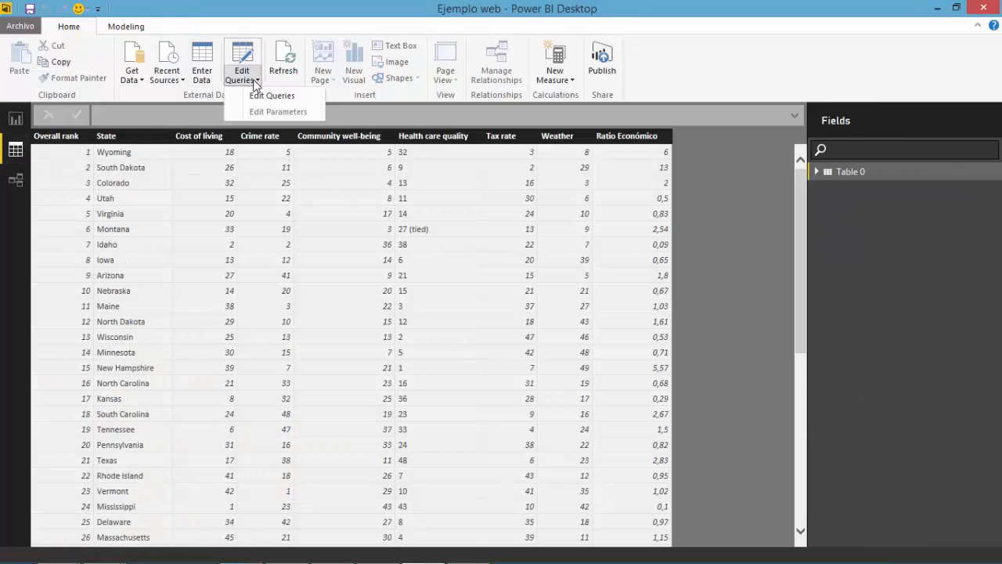
left_click(268, 97)
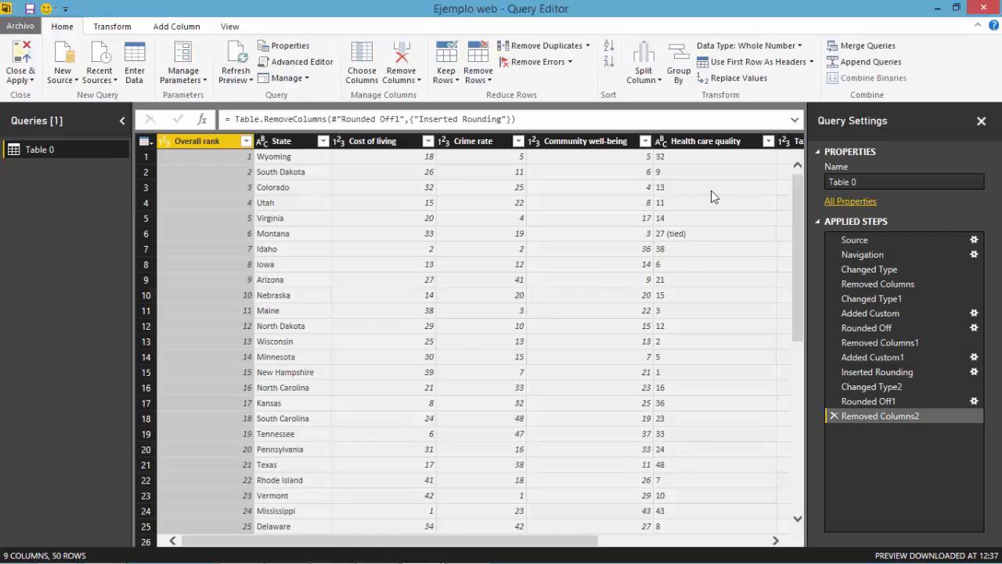
Examine the values of the Health care quality column and the data types available for it
left_click(707, 141)
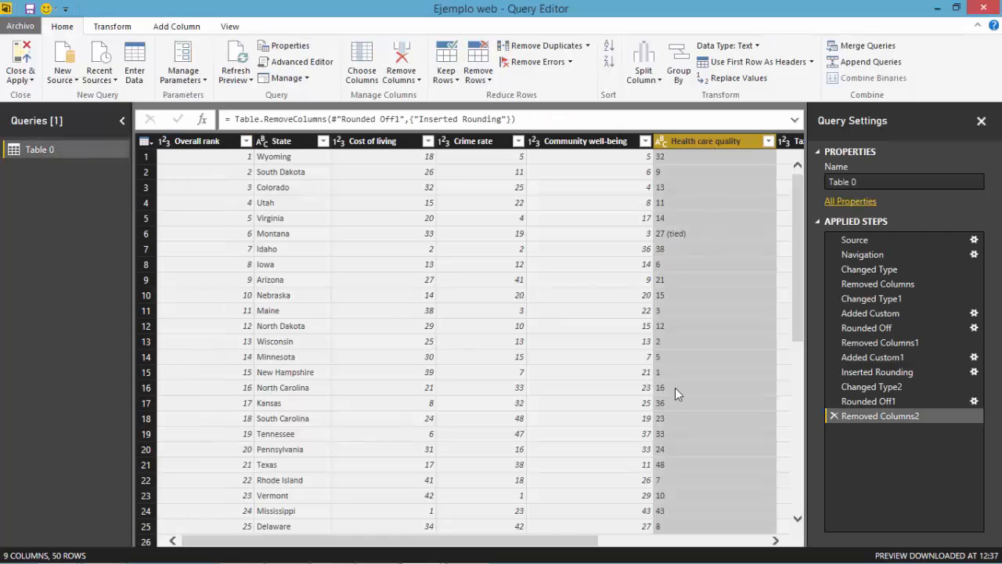
scroll(782, 353, "down", 8)
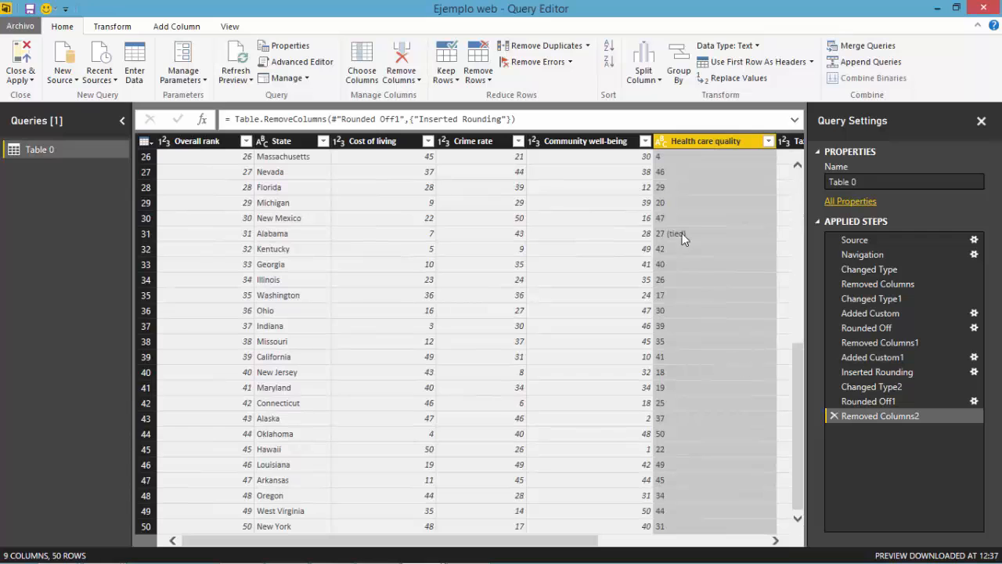
scroll(796, 425, "up", 8)
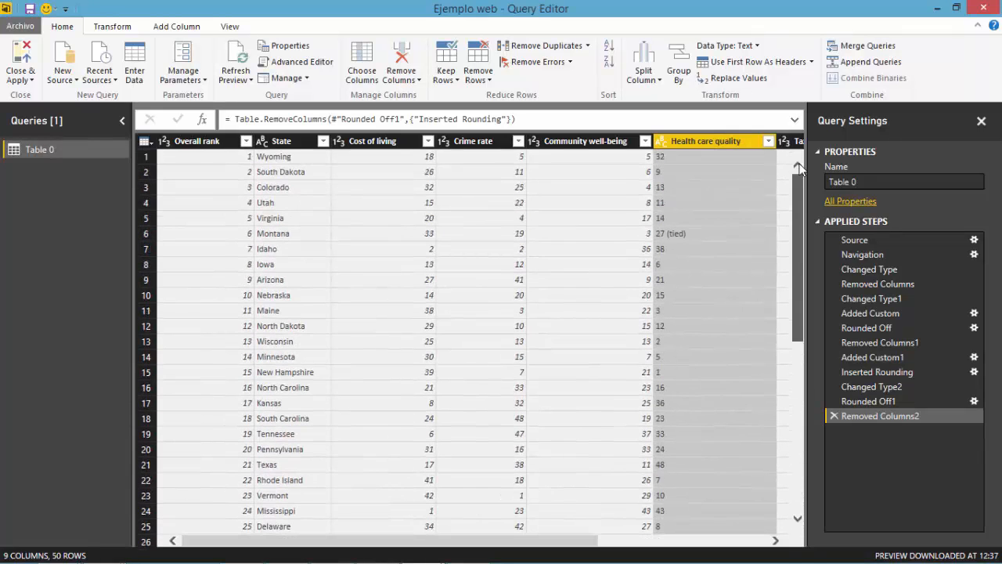
left_click_drag(592, 541, 702, 541)
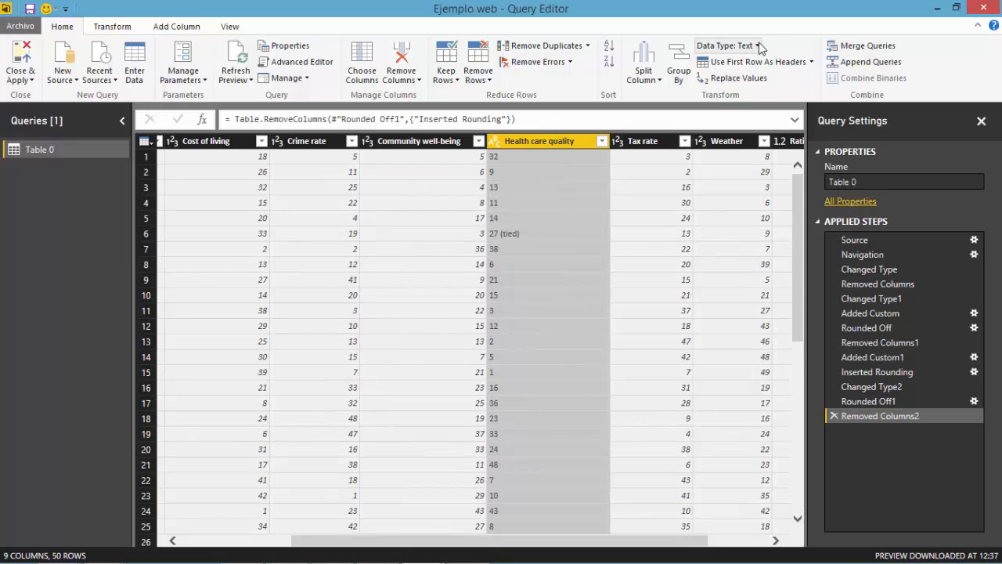
left_click(736, 47)
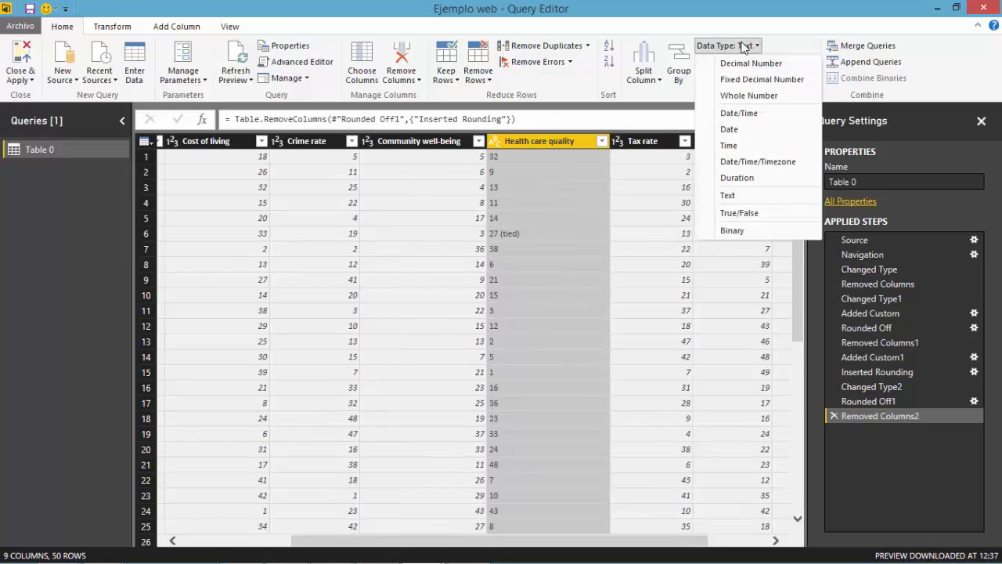
left_click(790, 44)
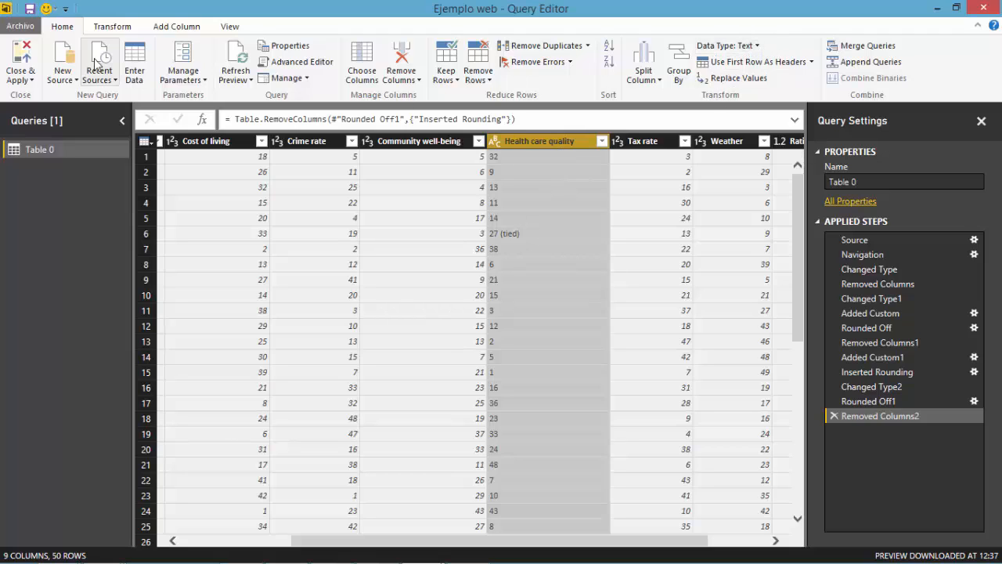
Try converting the Health care quality column to Whole Number, and delete the resulting type-change step
scroll(109, 61, "down", 1)
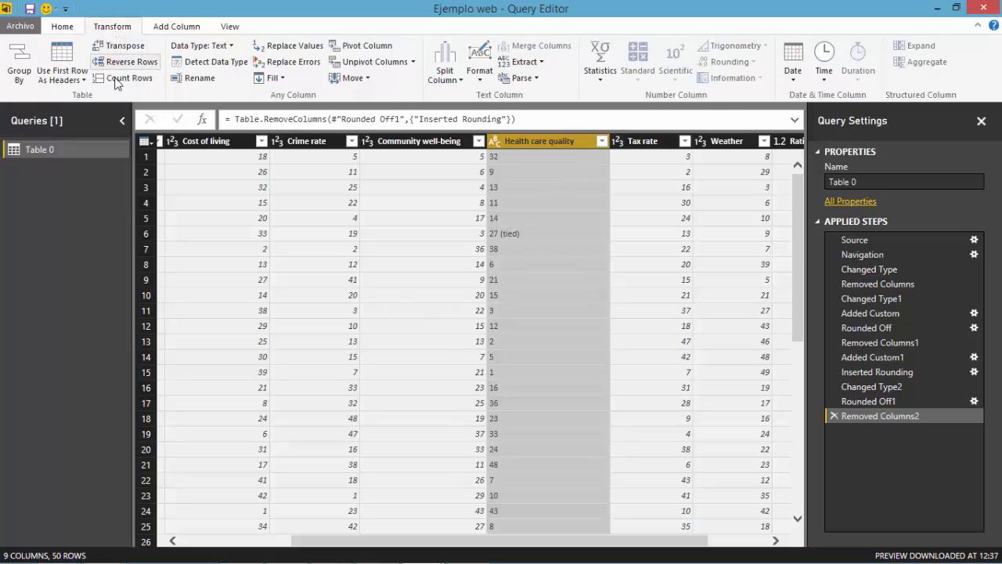
left_click(230, 47)
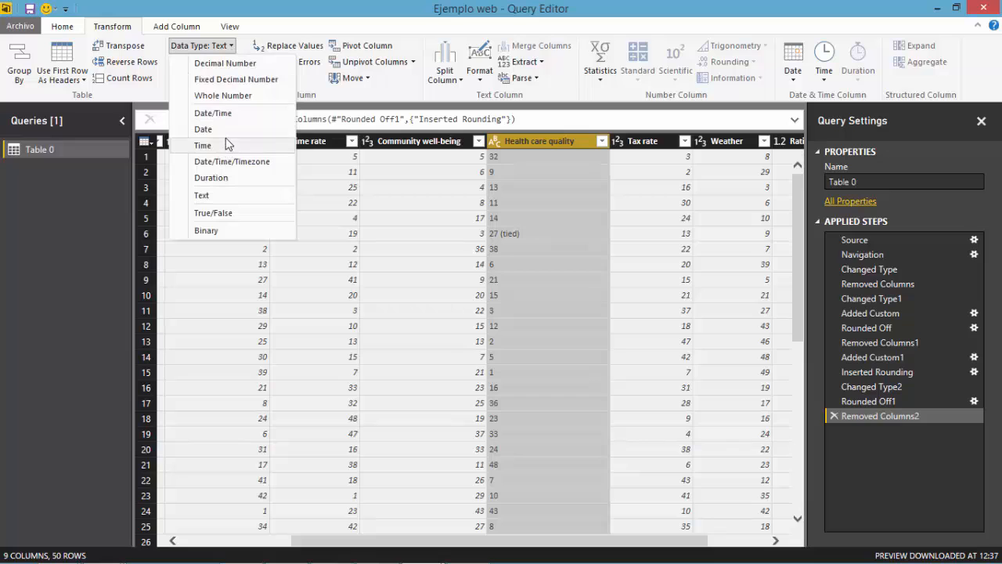
left_click(233, 94)
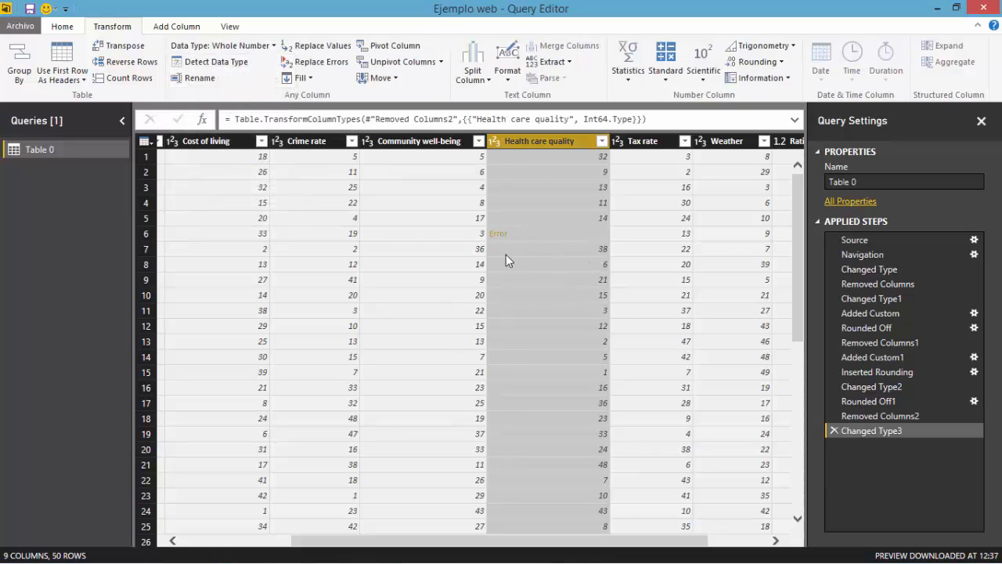
left_click(833, 431)
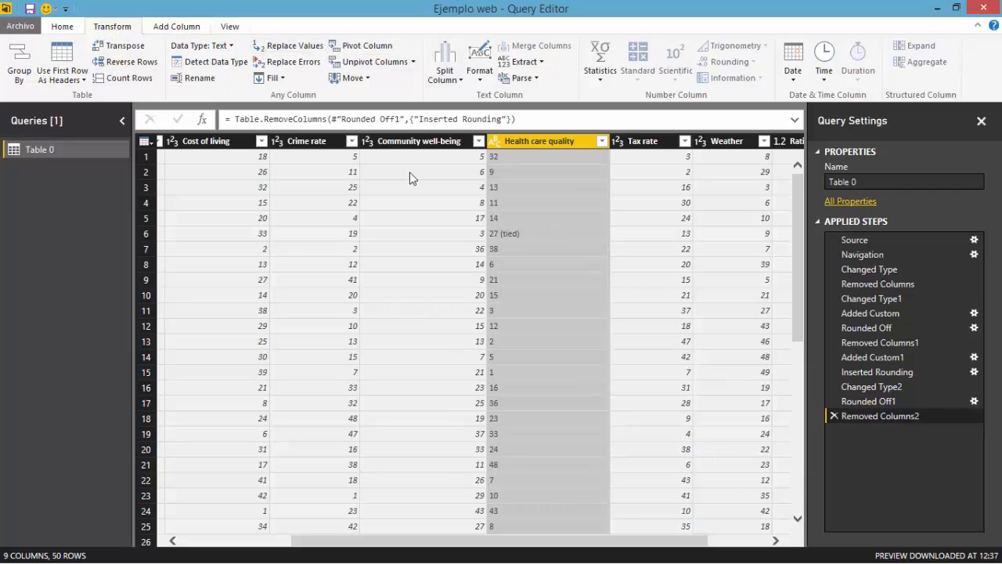
Try replacing "(tied)" with an empty value in the Health care quality column, and delete that replacement step
right_click(548, 143)
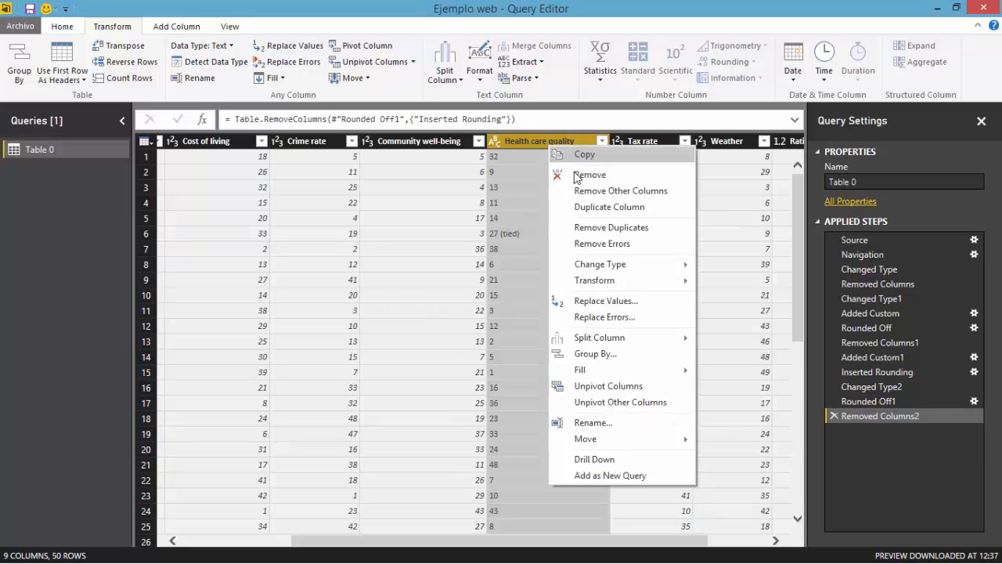
left_click(607, 303)
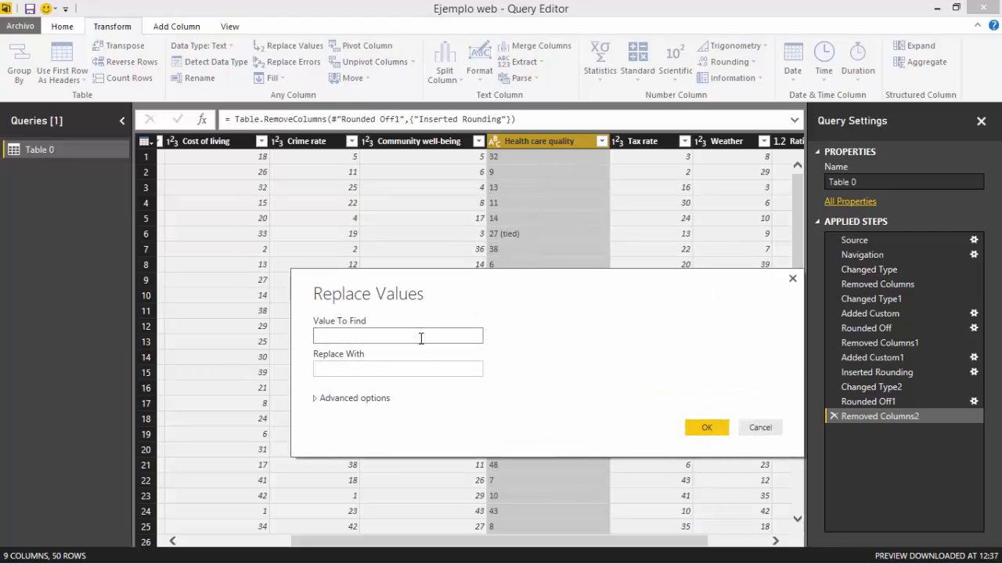
type("(tied)")
left_click(709, 428)
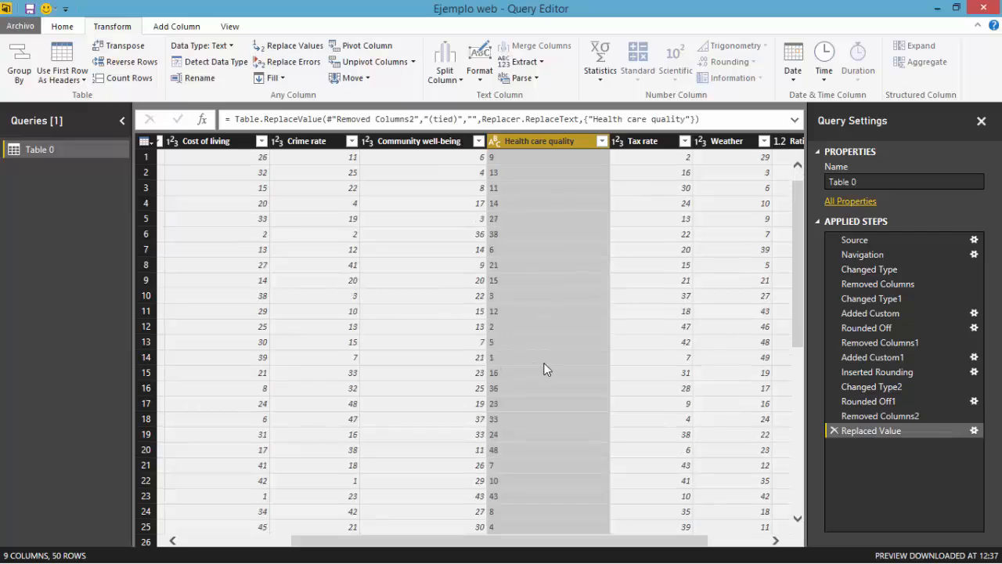
scroll(541, 364, "down", 8)
scroll(544, 356, "up", 8)
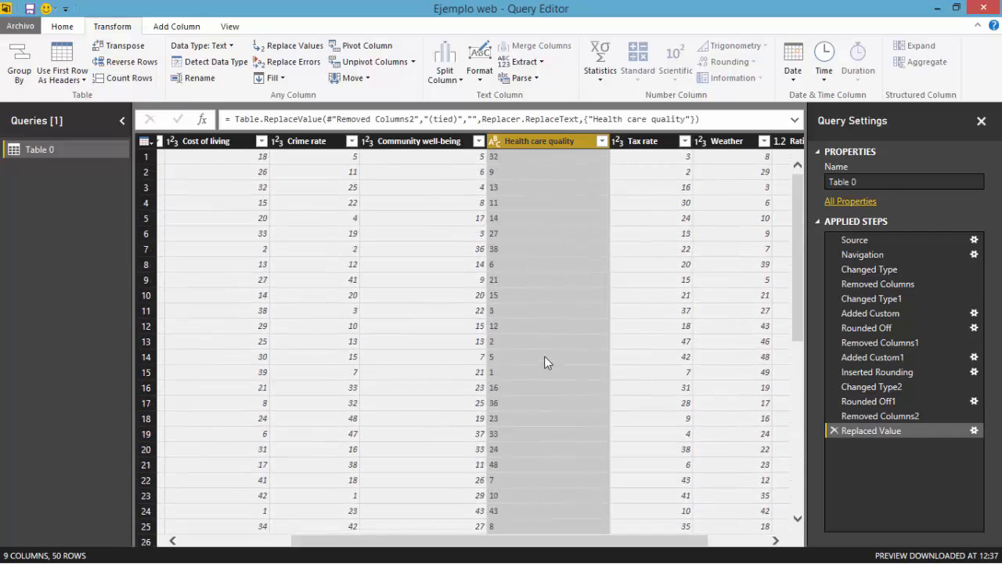
left_click(833, 431)
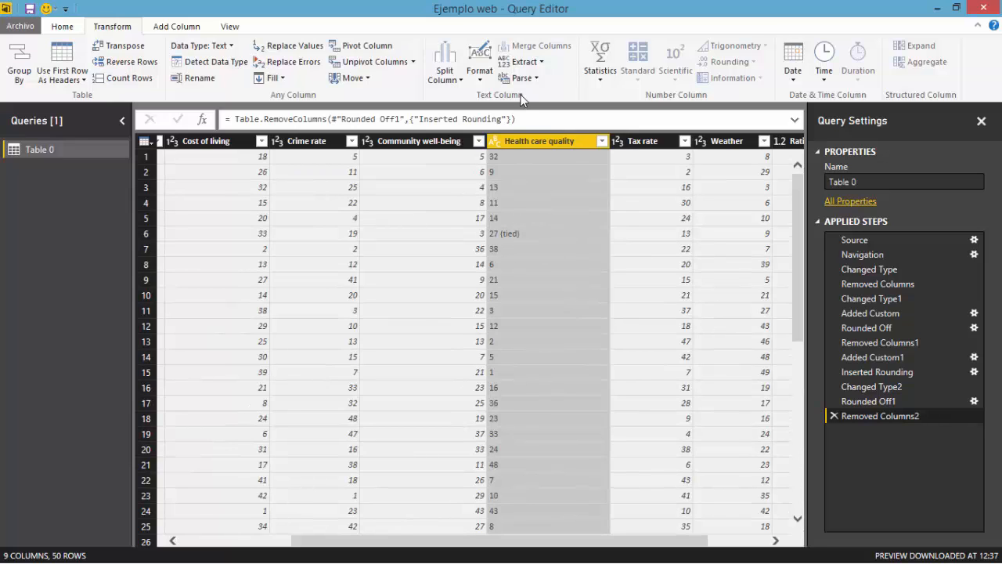
Split the Health care quality column by the Space delimiter at each occurrence
left_click(461, 81)
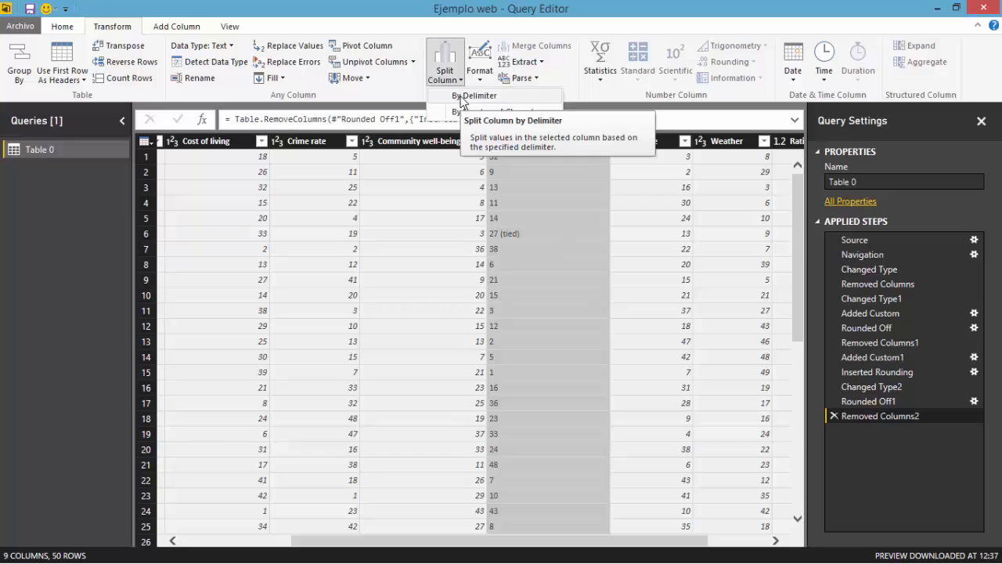
left_click(461, 97)
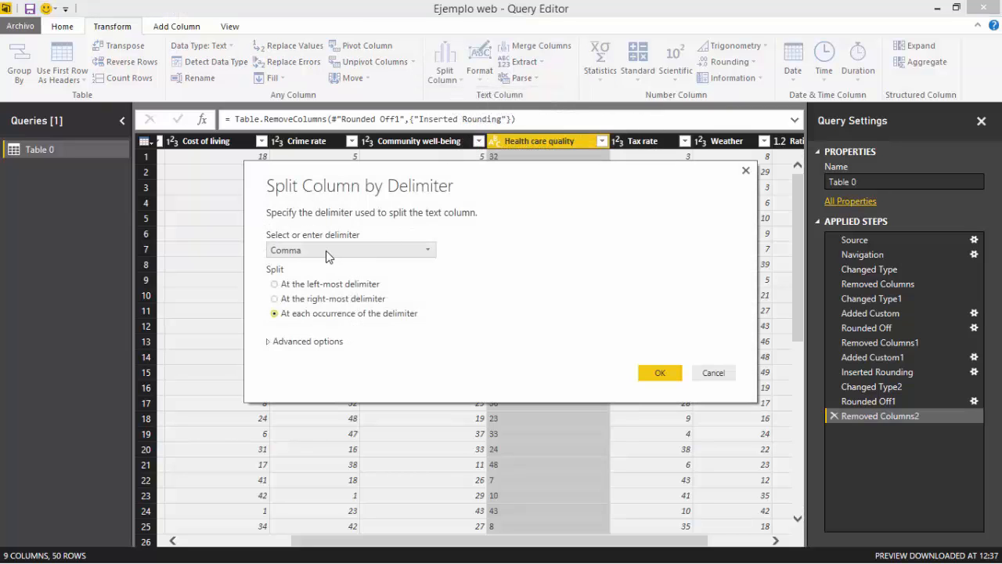
left_click(427, 250)
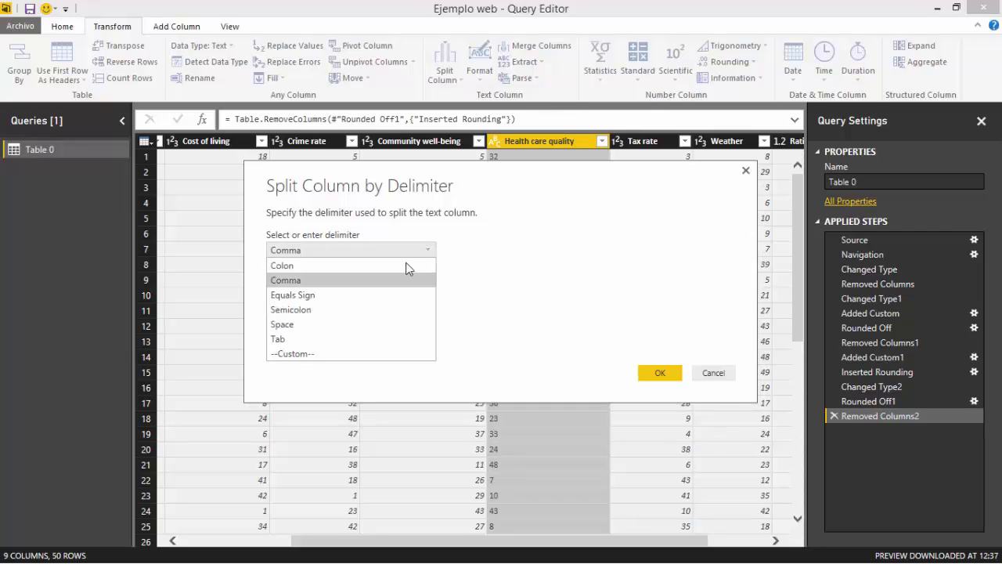
left_click(311, 326)
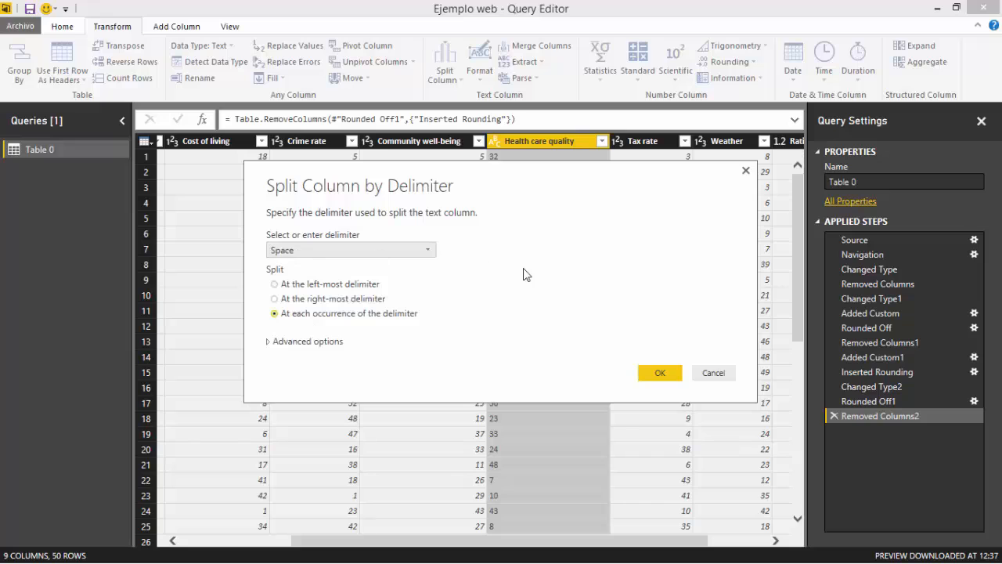
left_click(660, 374)
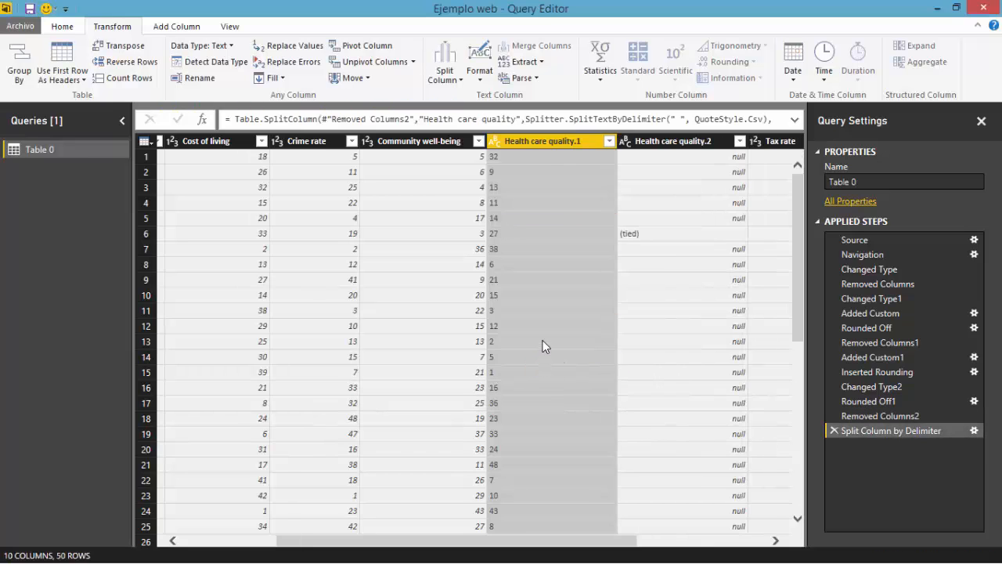
Examine the Health care quality.2 column for the rows that hold the split-off text
left_click(673, 145)
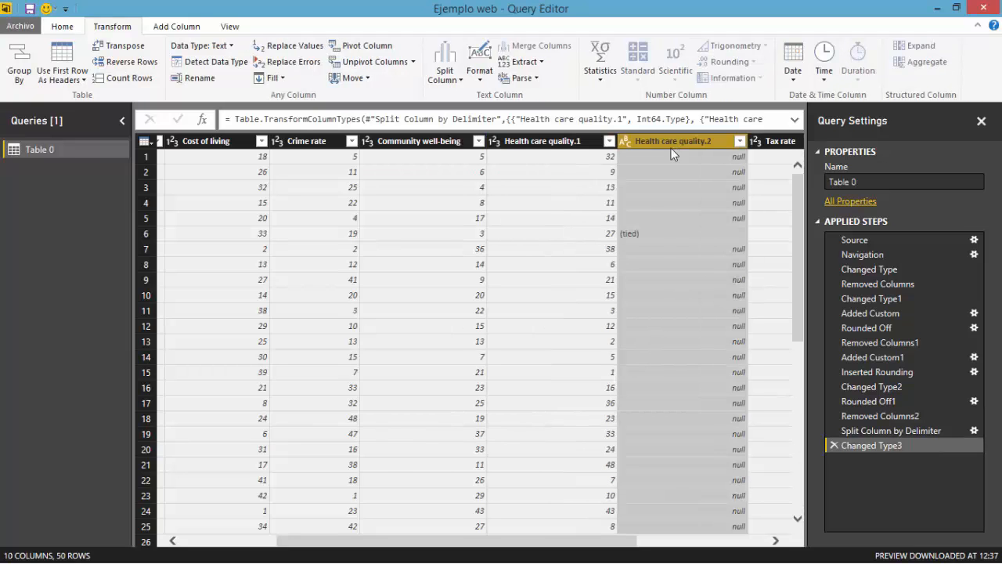
left_click(638, 235)
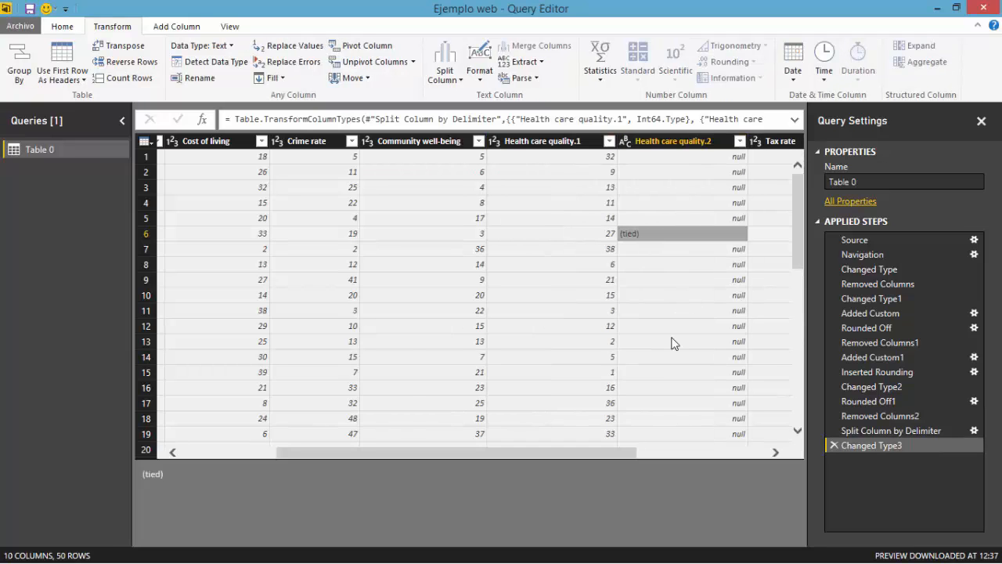
scroll(670, 340, "down", 5)
scroll(673, 343, "down", 2)
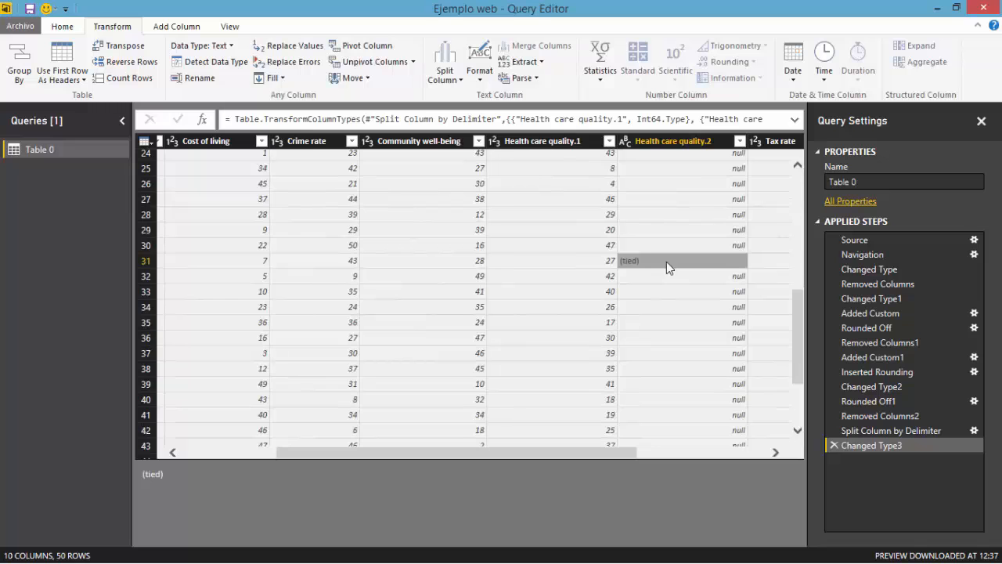
scroll(665, 266, "down", 2)
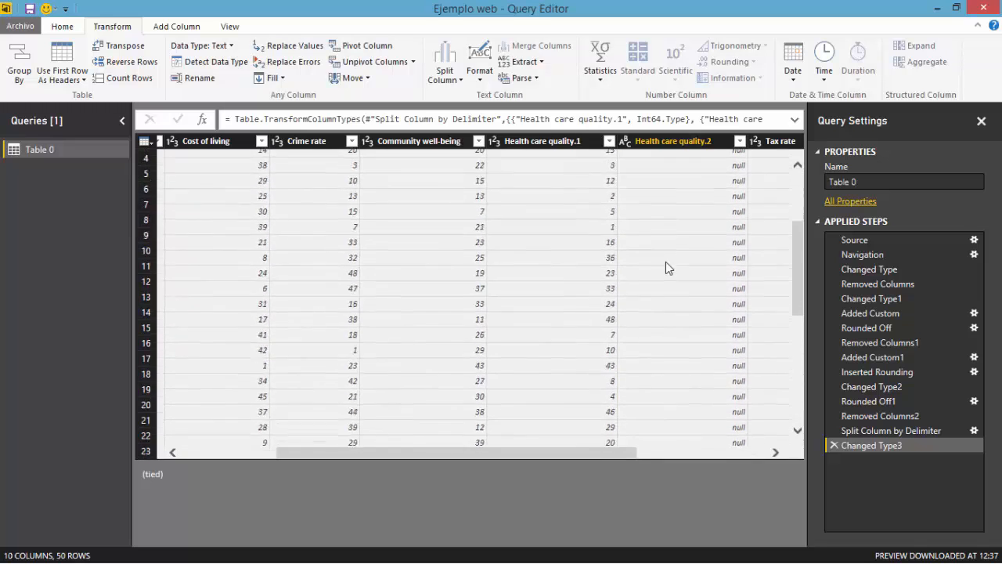
scroll(665, 267, "down", 3)
scroll(681, 395, "up", 10)
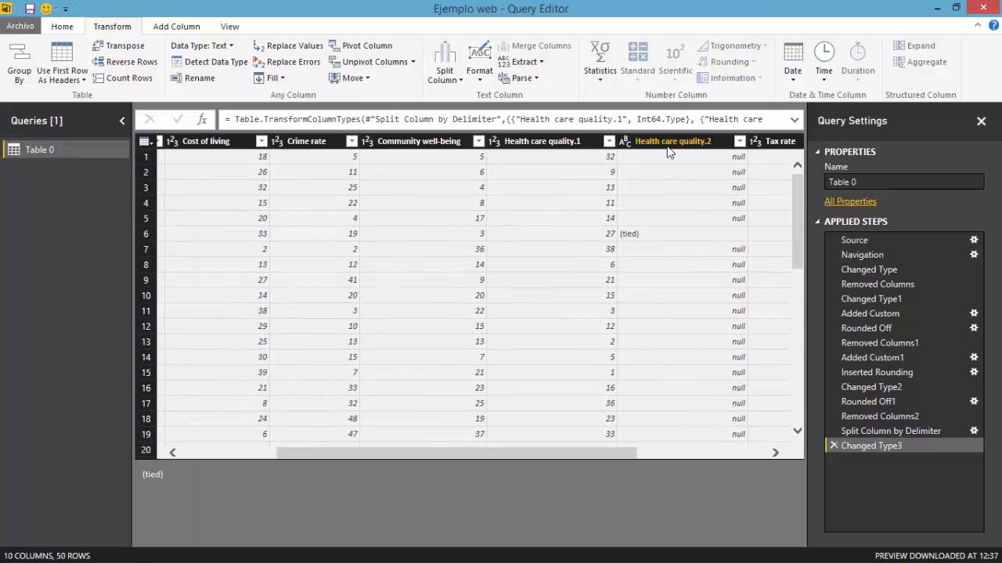
left_click(643, 143)
Check the data types assigned to the Health care quality.1 and Health care quality.2 columns
left_click(539, 140)
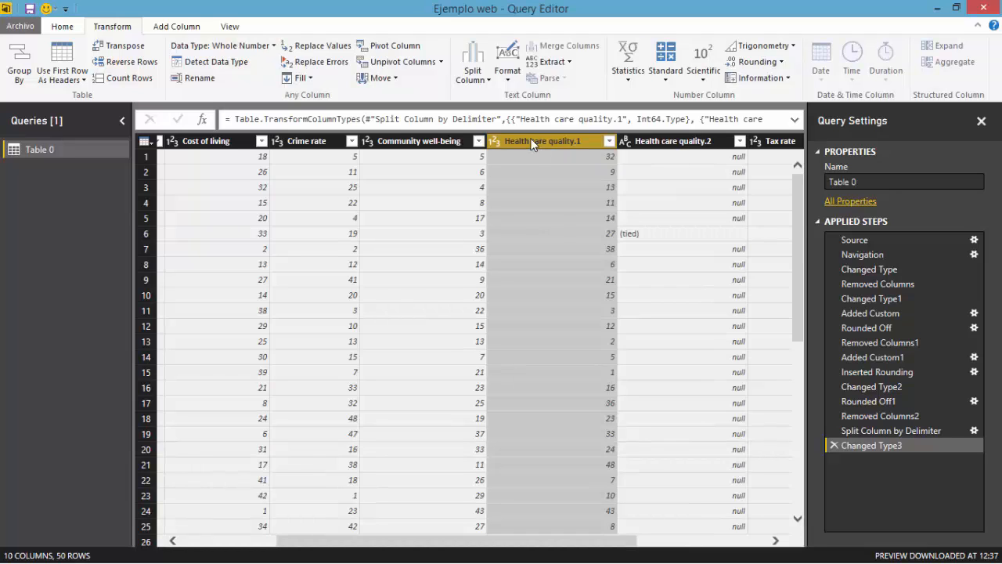
right_click(541, 143)
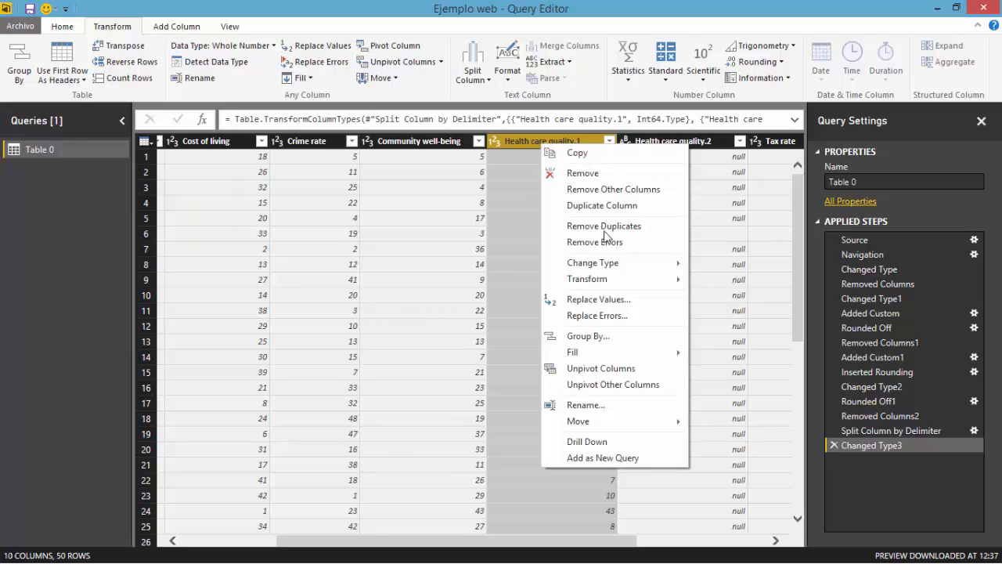
mouse_move(604, 267)
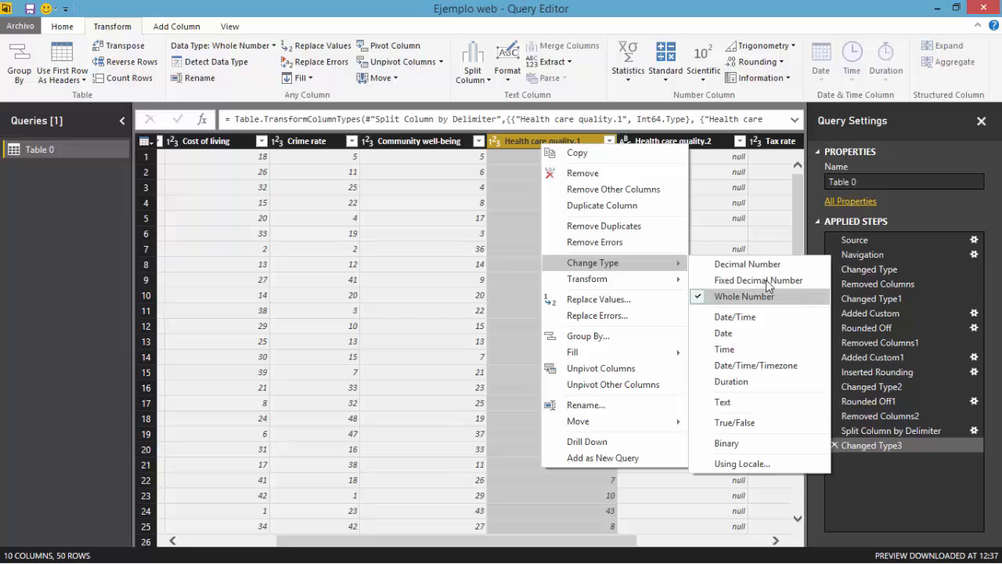
left_click(710, 141)
right_click(711, 141)
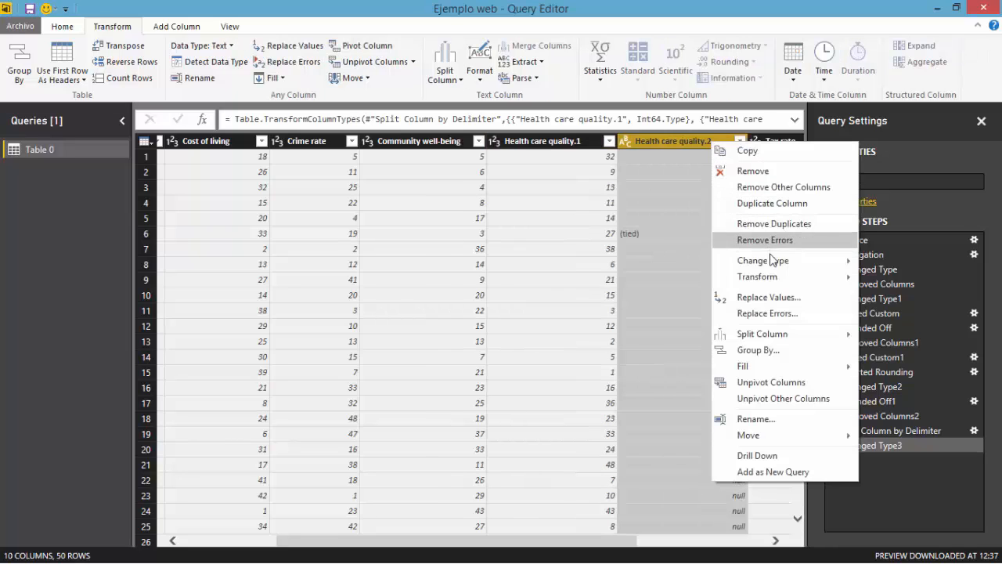
mouse_move(771, 263)
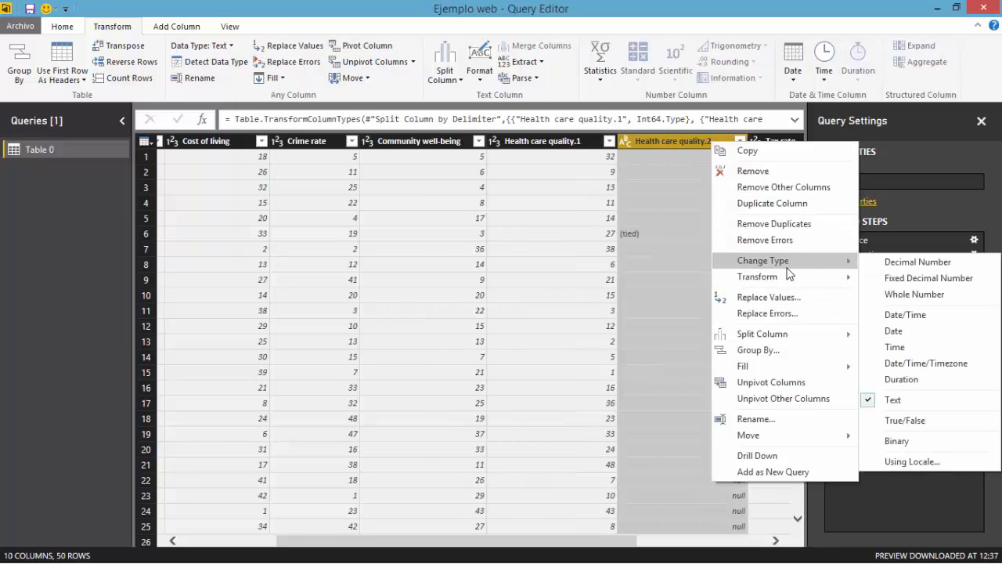
left_click(656, 233)
left_click(657, 235)
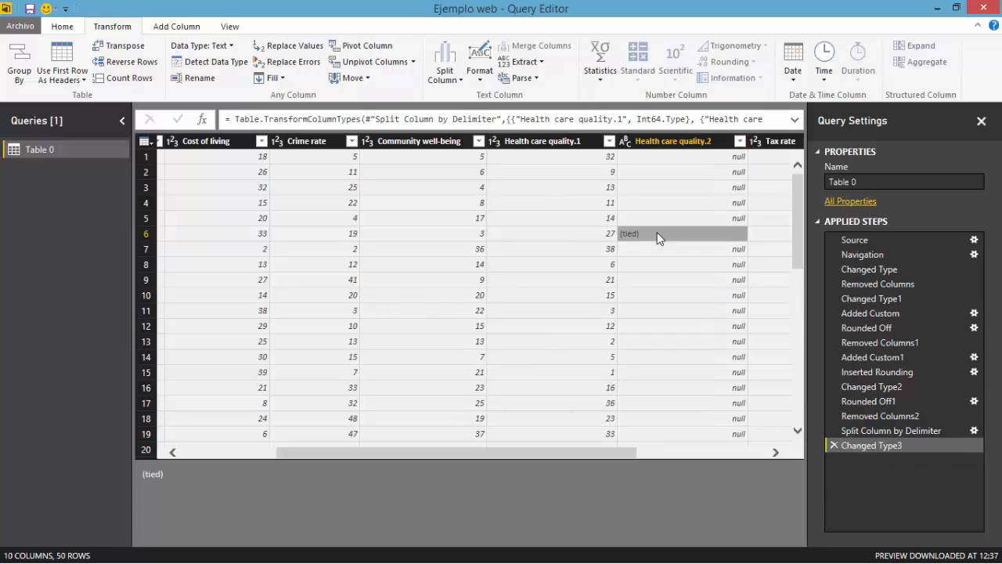
Apply the query changes to the report and close the Query Editor
left_click(69, 30)
left_click(33, 79)
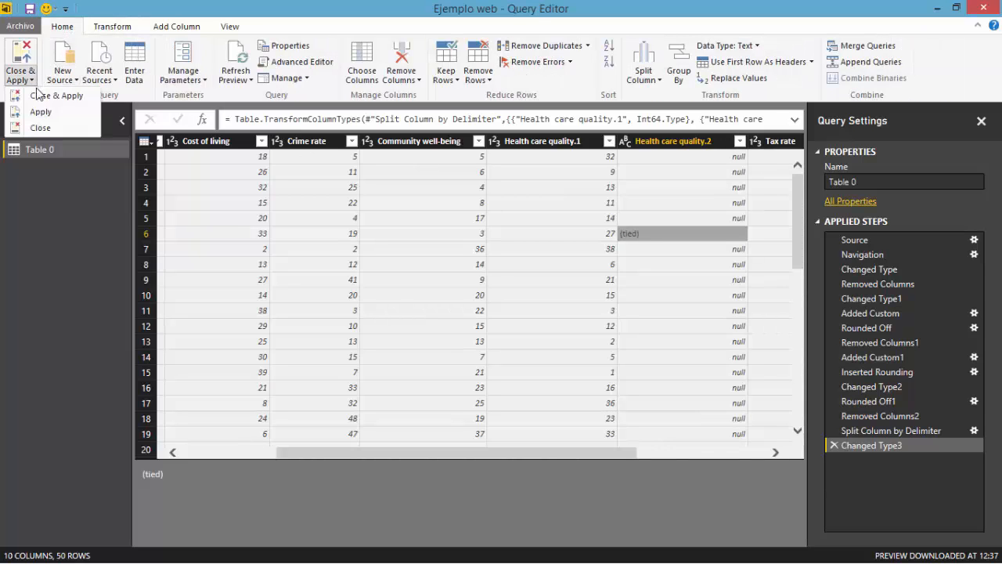
left_click(39, 100)
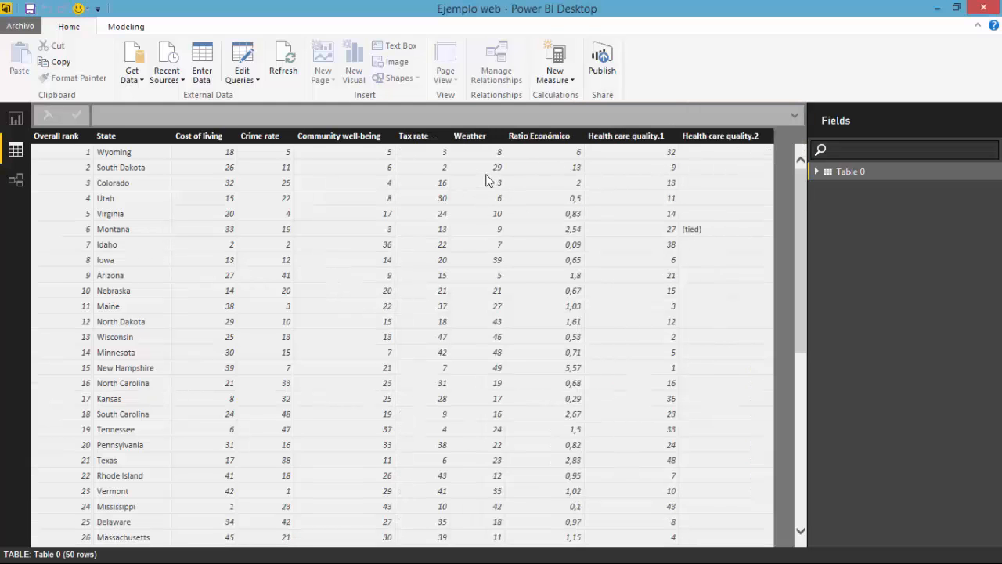
Inspect the two Health care quality columns in the data view and expand Table 0's field list
left_click(639, 136)
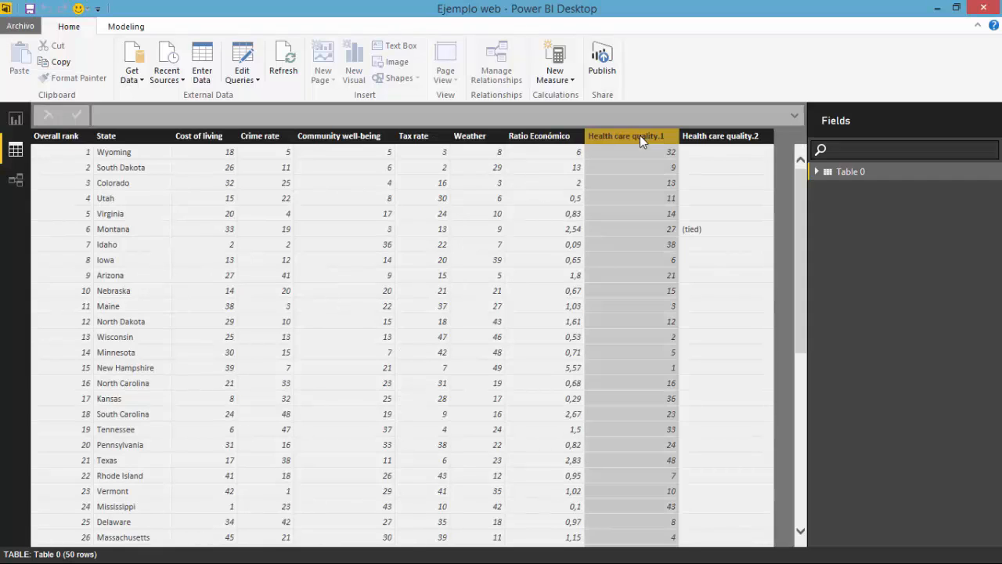
left_click(721, 136)
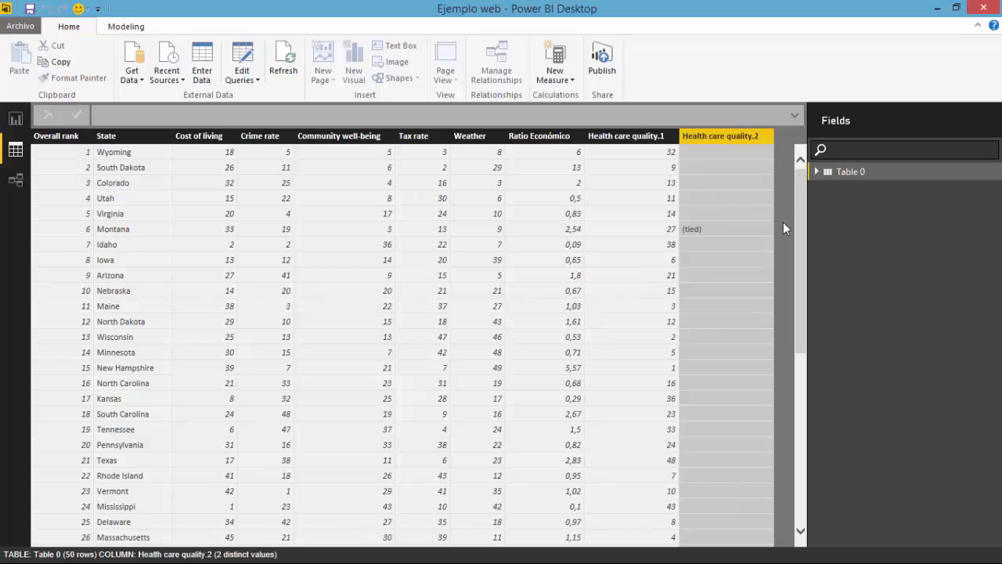
left_click(817, 172)
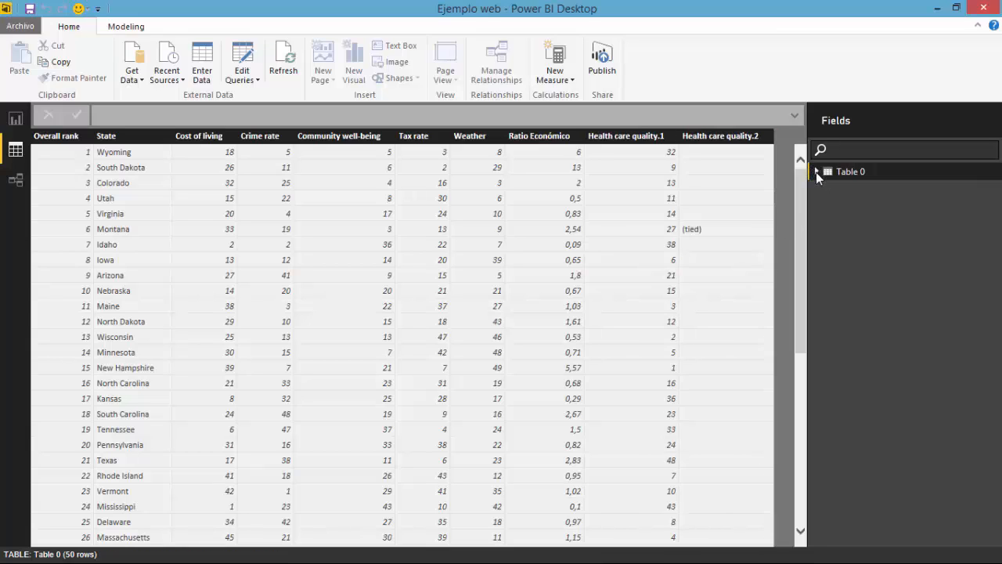
left_click(815, 172)
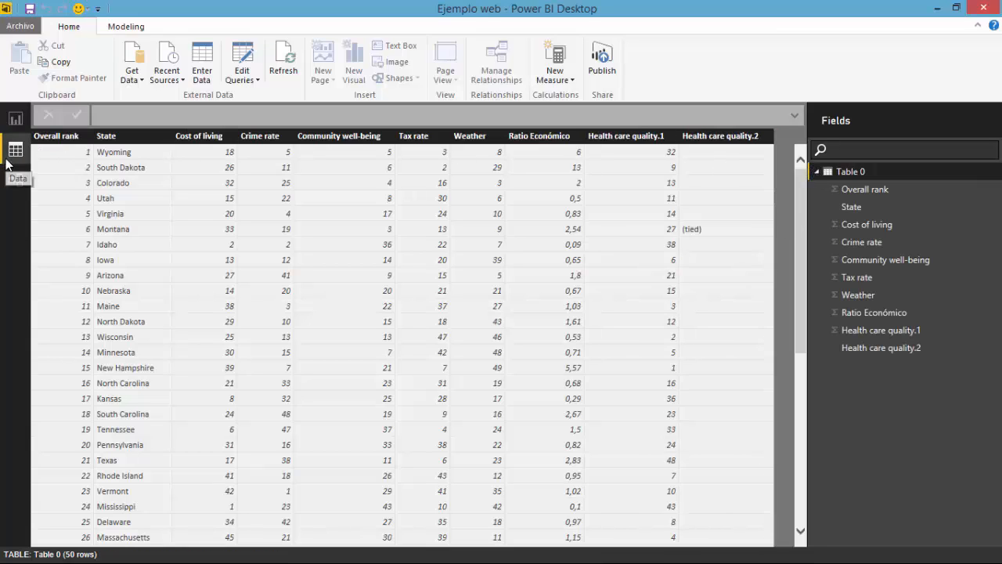